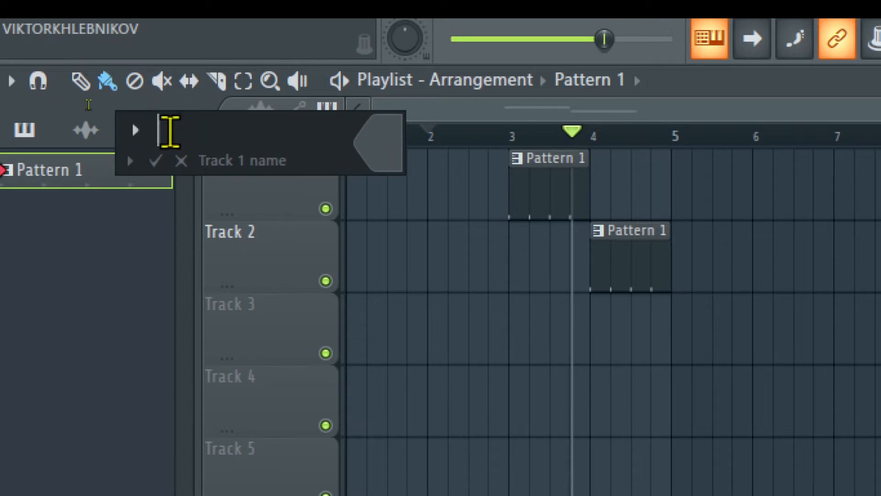
Step: Name Track 1 "dfhdfh" and set its colour to Dark Golden #8E6810
{"action": "type", "text": "Cfhdfh"}
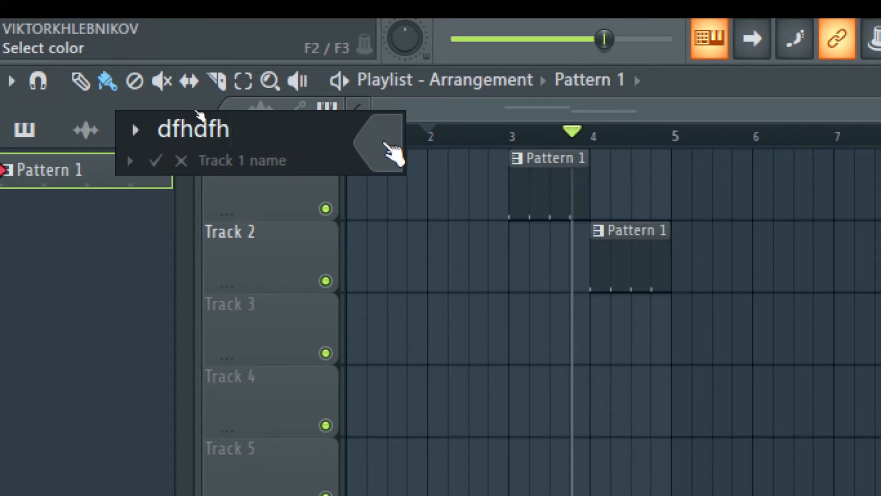
{"action": "left_click", "coordinate": [390, 143]}
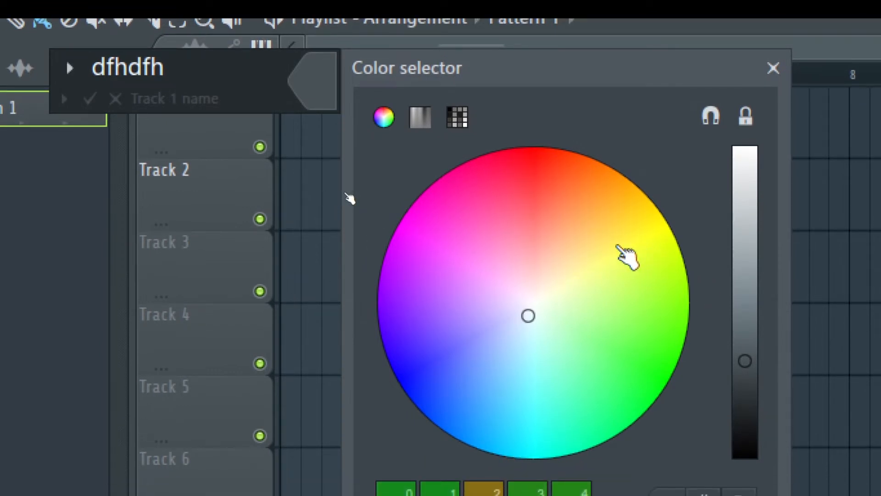
{"action": "left_click", "coordinate": [620, 197]}
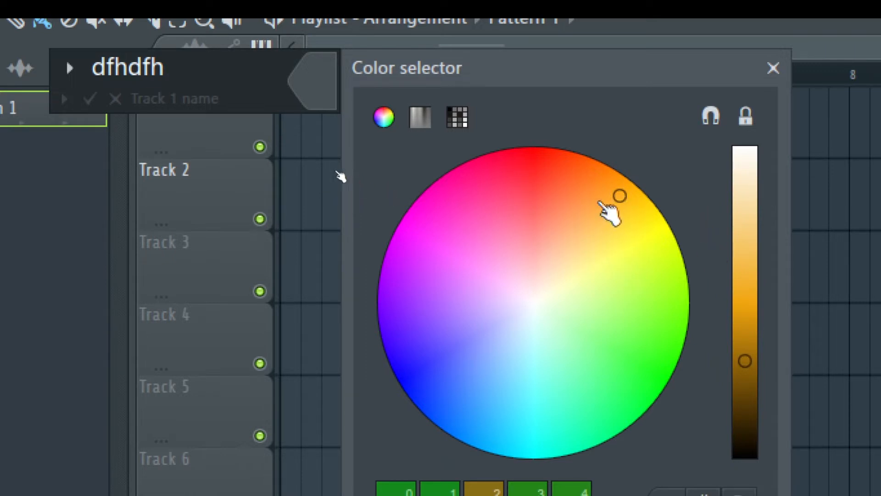
{"action": "left_click", "coordinate": [605, 199]}
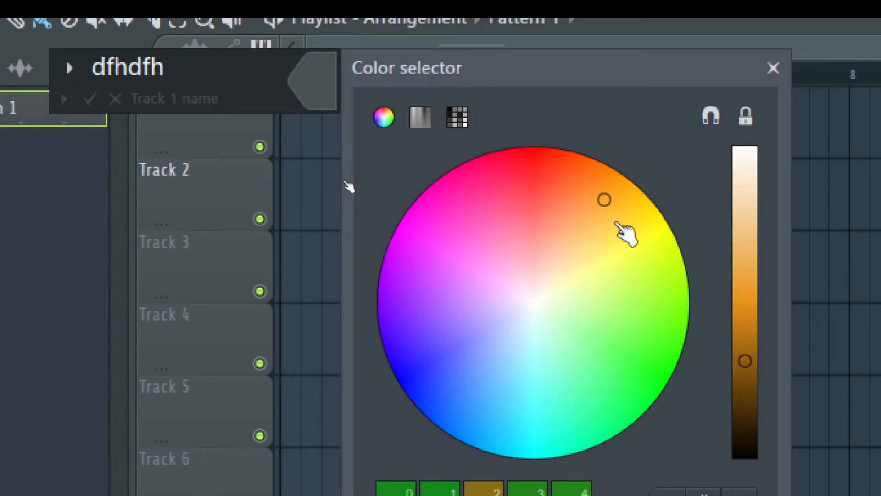
{"action": "left_click", "coordinate": [611, 221]}
{"action": "left_click", "coordinate": [608, 197]}
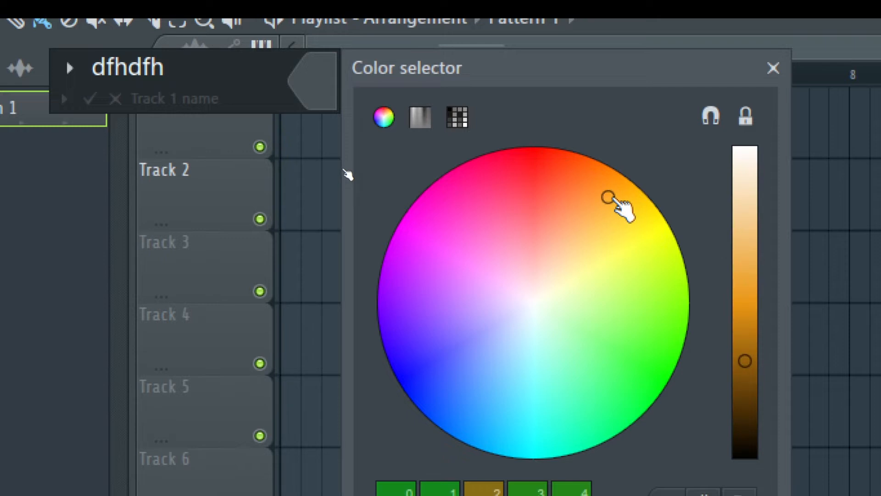
{"action": "left_click", "coordinate": [610, 176]}
{"action": "left_click", "coordinate": [612, 210]}
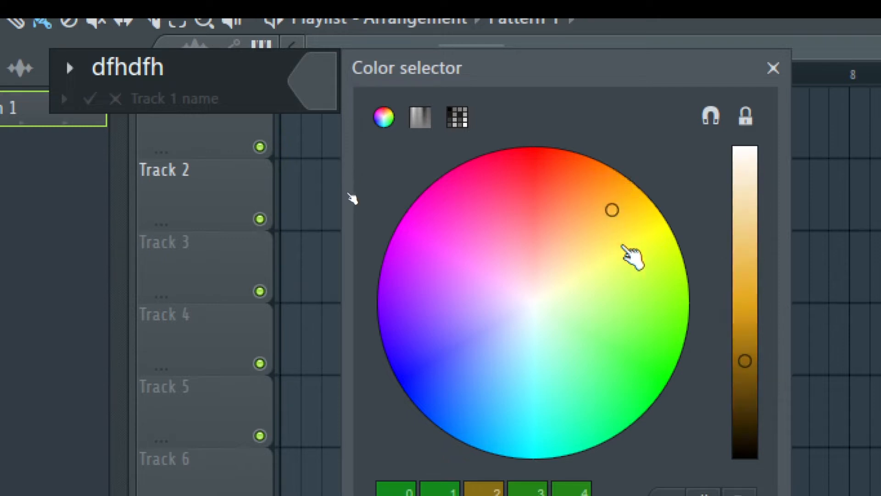
{"action": "left_click", "coordinate": [618, 228]}
{"action": "left_click", "coordinate": [613, 209]}
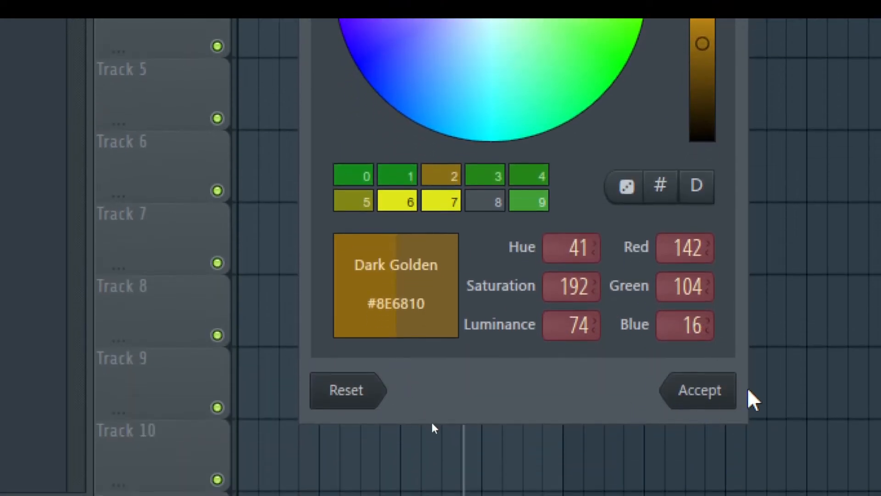
{"action": "left_click", "coordinate": [708, 399]}
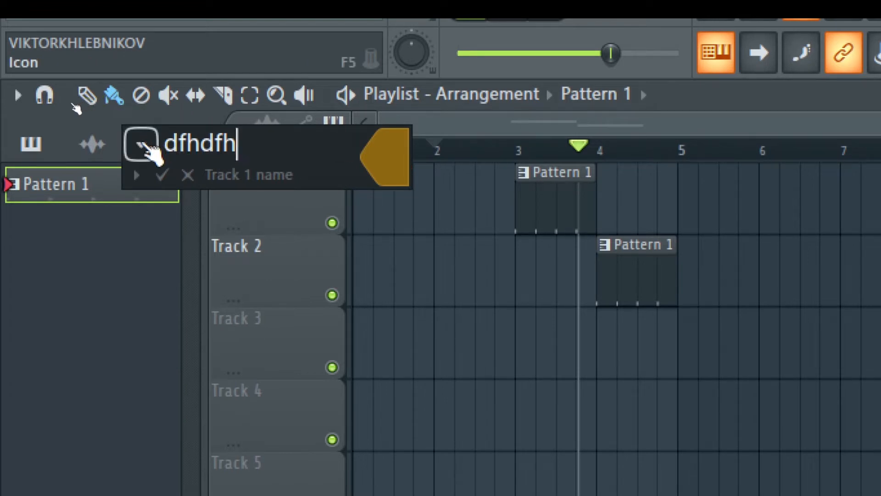
Step: Assign the Gong icon to the first track and apply the track's name, colour and icon
{"action": "left_click", "coordinate": [142, 143]}
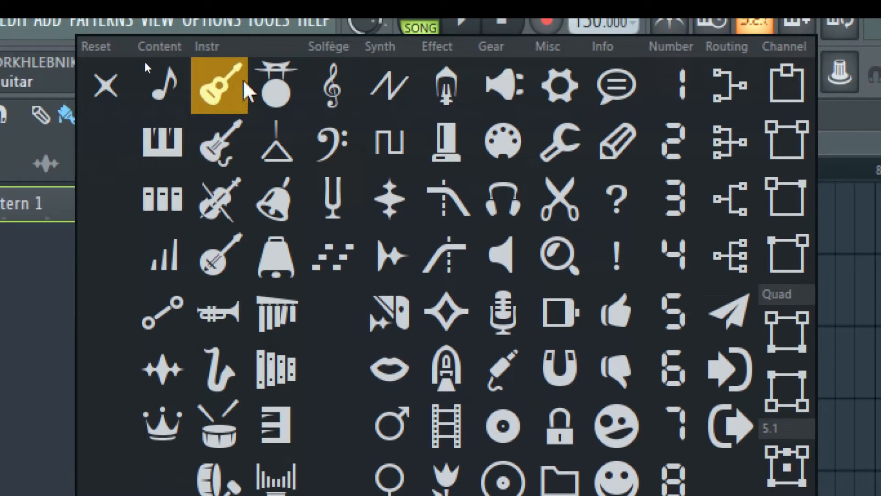
{"action": "left_click", "coordinate": [272, 87]}
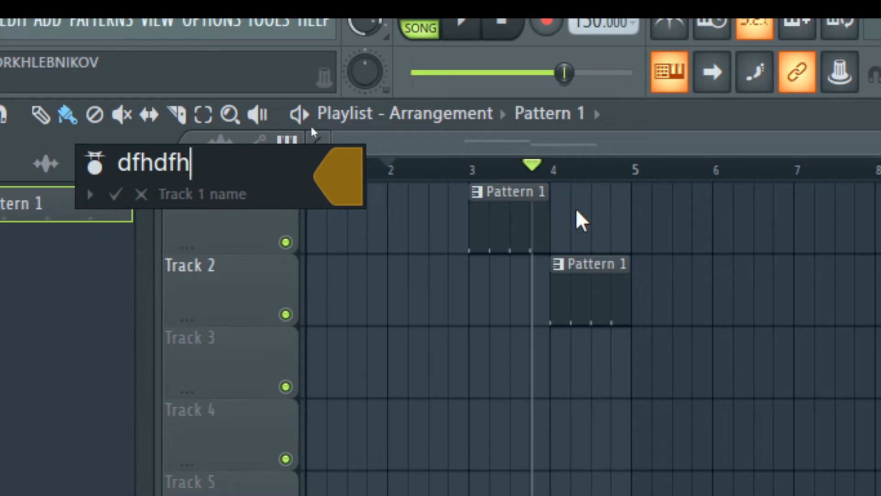
{"action": "key", "text": "Return"}
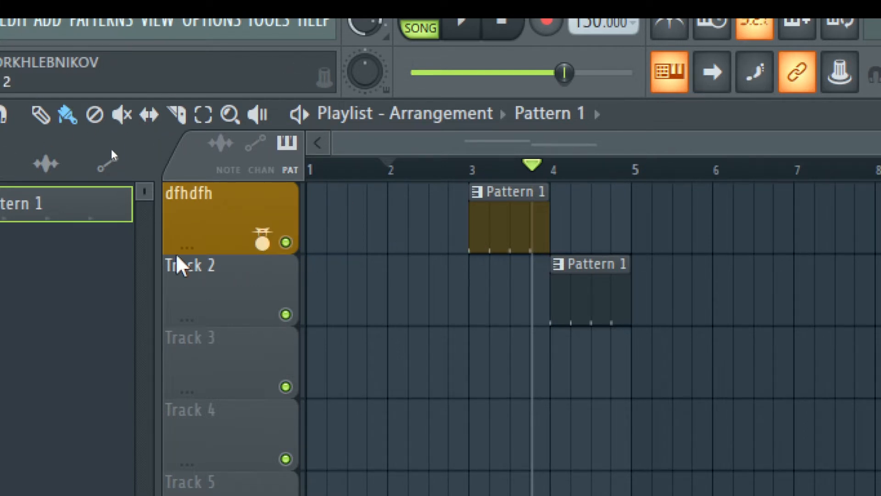
Step: Change the colour of the dfhdfh track to the red shade #960817
{"action": "right_click", "coordinate": [202, 204]}
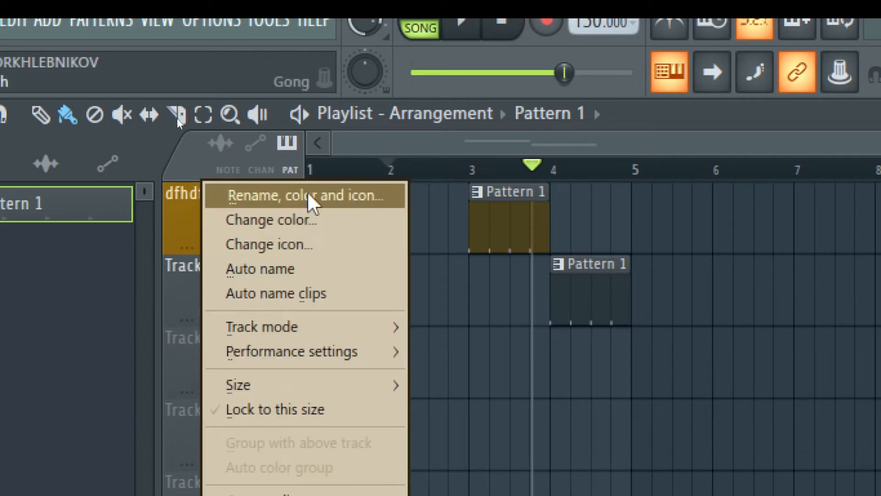
{"action": "left_click", "coordinate": [285, 221]}
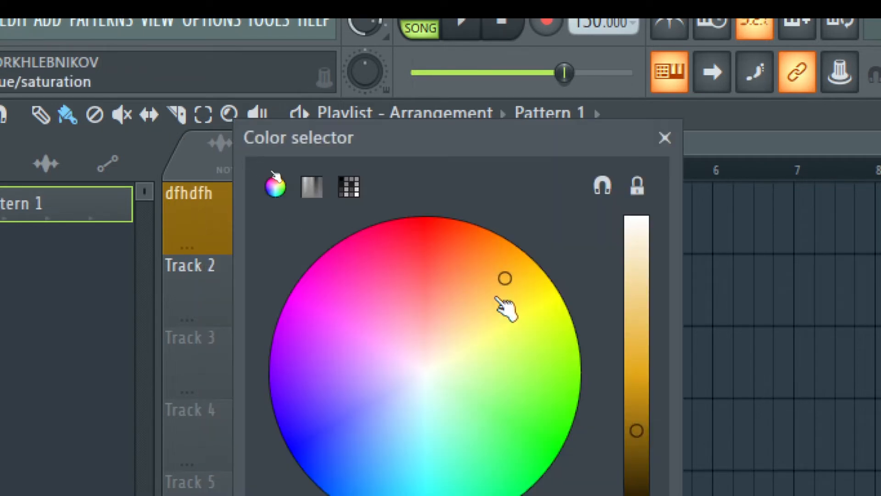
{"action": "left_click", "coordinate": [411, 233]}
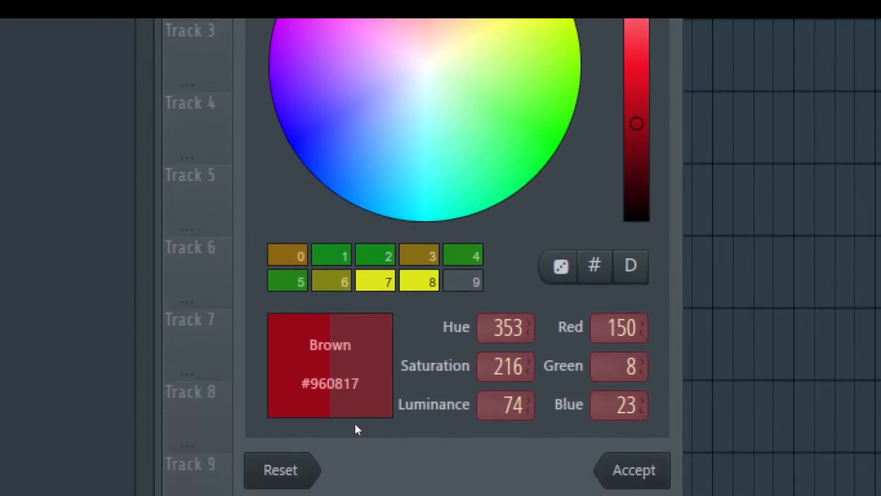
{"action": "left_click", "coordinate": [636, 477]}
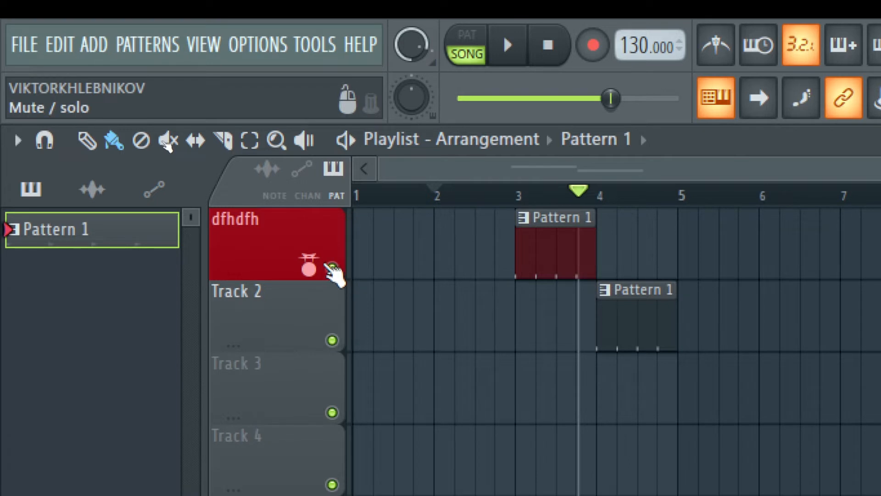
Step: Change the icon of the dfhdfh track to the Kick drum
{"action": "right_click", "coordinate": [240, 223]}
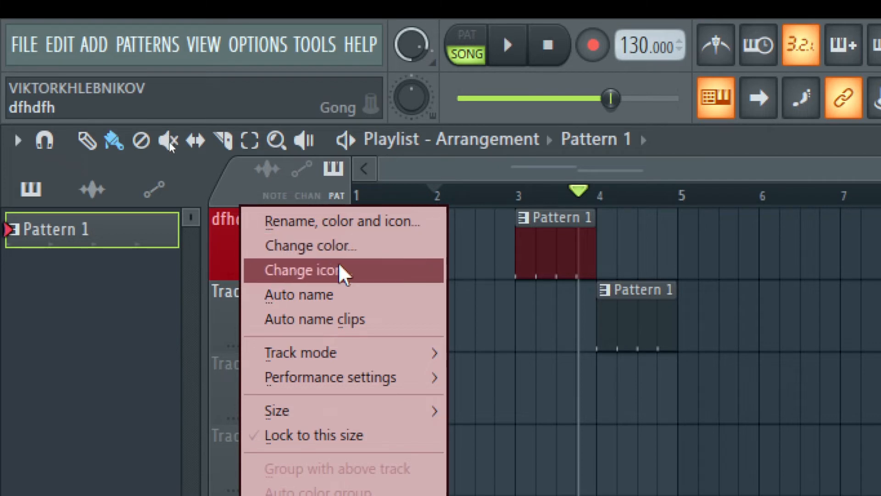
{"action": "left_click", "coordinate": [328, 275]}
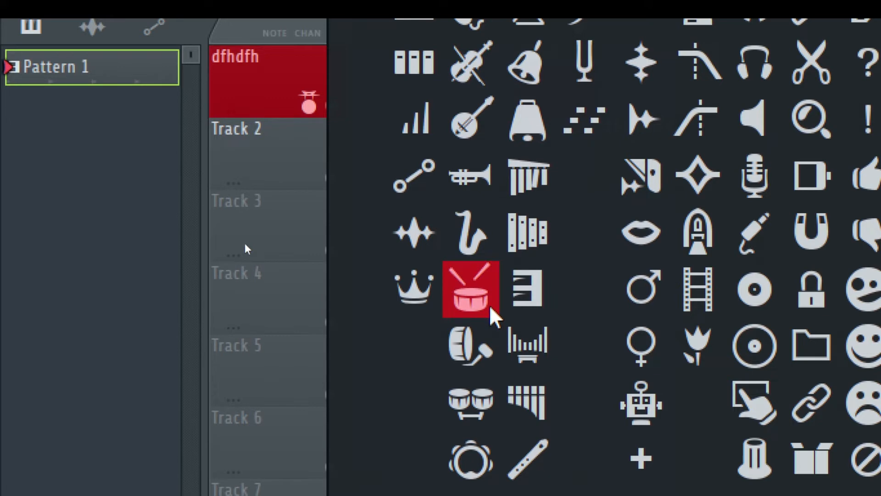
{"action": "left_click", "coordinate": [477, 362]}
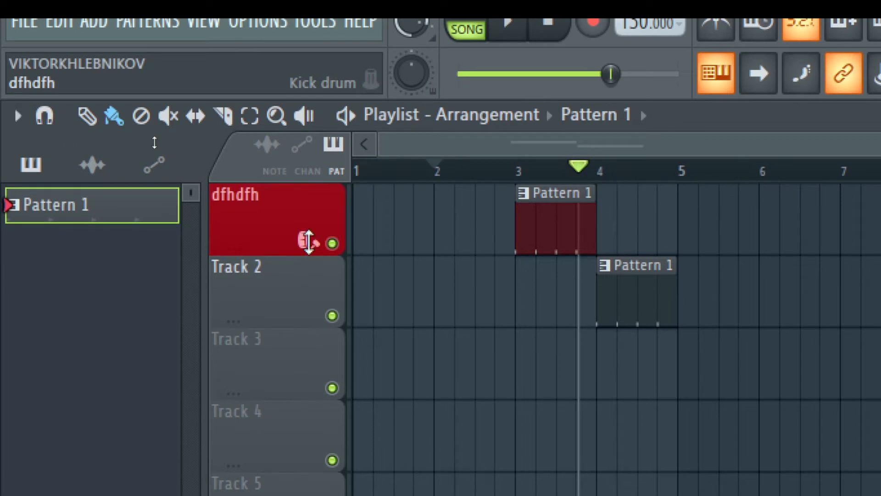
Step: Apply Auto name to the dfhdfh track
{"action": "right_click", "coordinate": [260, 203]}
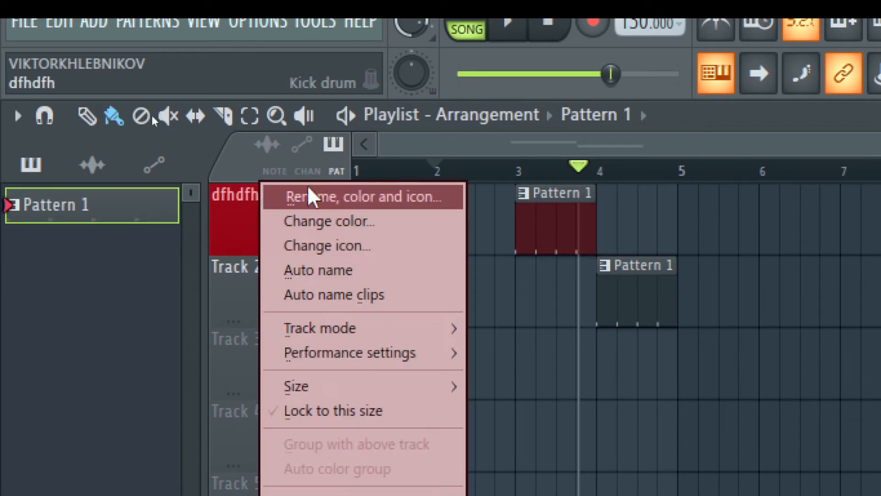
{"action": "left_click", "coordinate": [232, 200]}
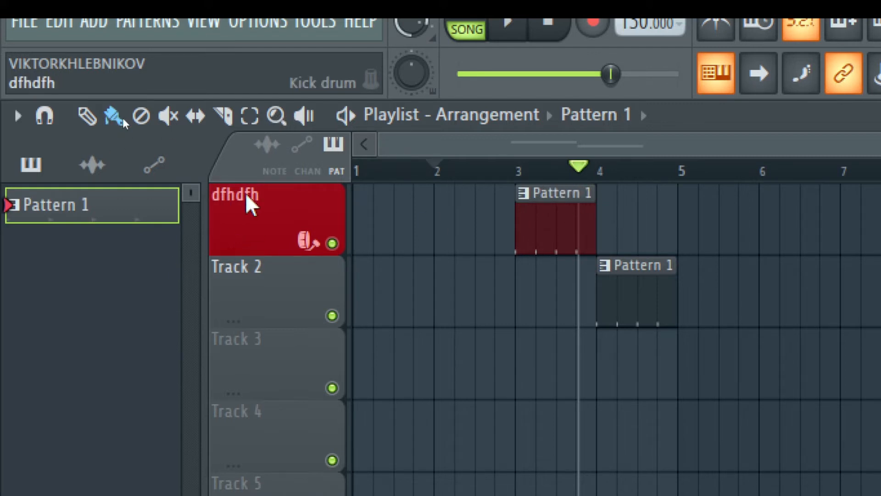
{"action": "right_click", "coordinate": [248, 214]}
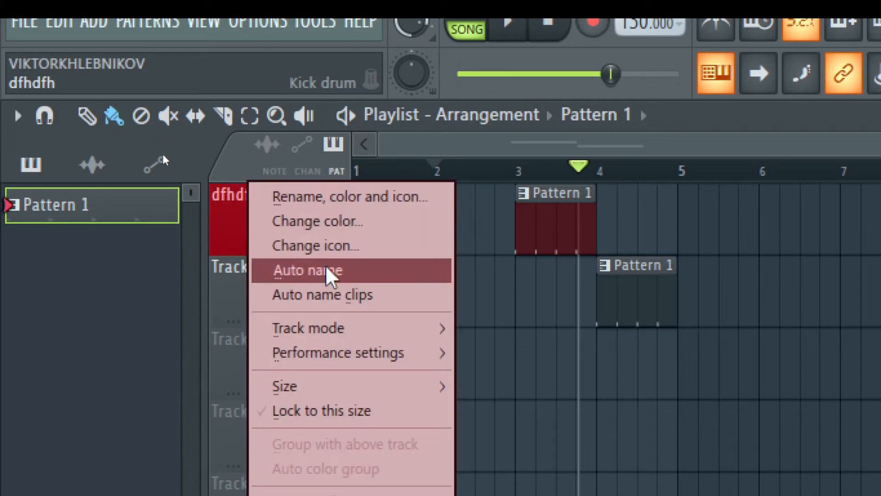
{"action": "left_click", "coordinate": [313, 278]}
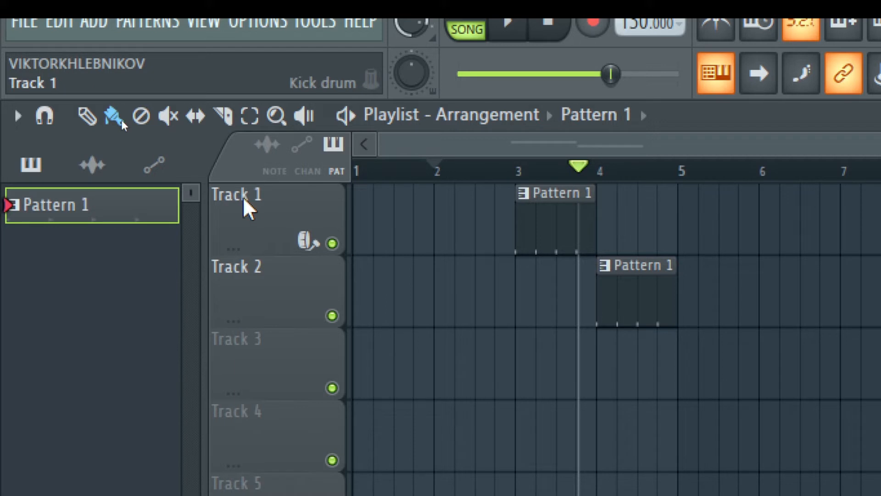
Step: Examine the Track mode options for Track 1, including Audio track and Instrument track
{"action": "right_click", "coordinate": [227, 215]}
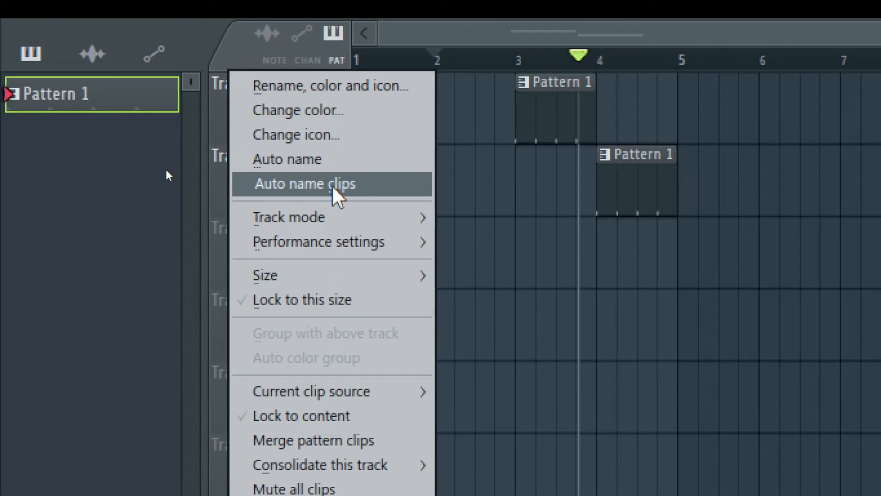
{"action": "mouse_move", "coordinate": [330, 224]}
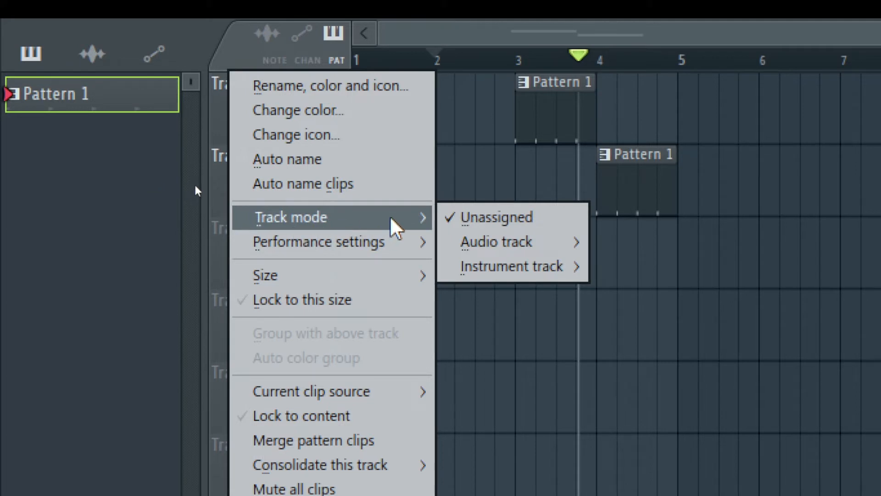
{"action": "mouse_move", "coordinate": [517, 251]}
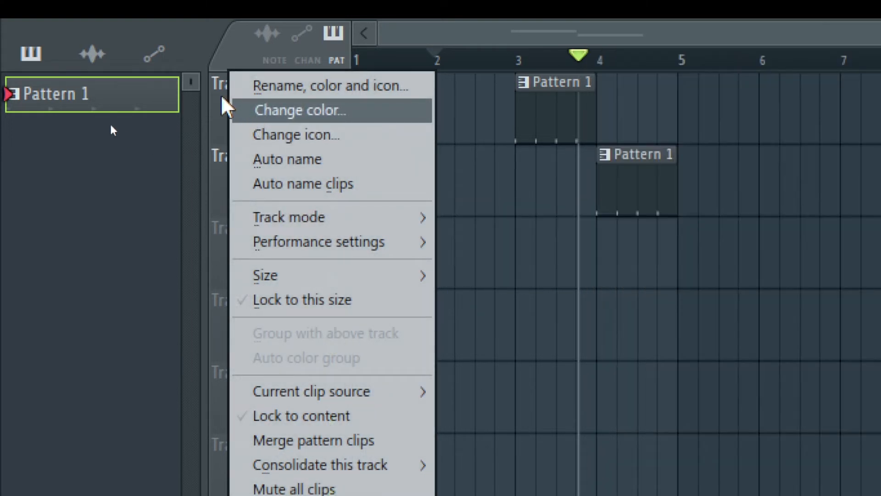
{"action": "mouse_move", "coordinate": [309, 230]}
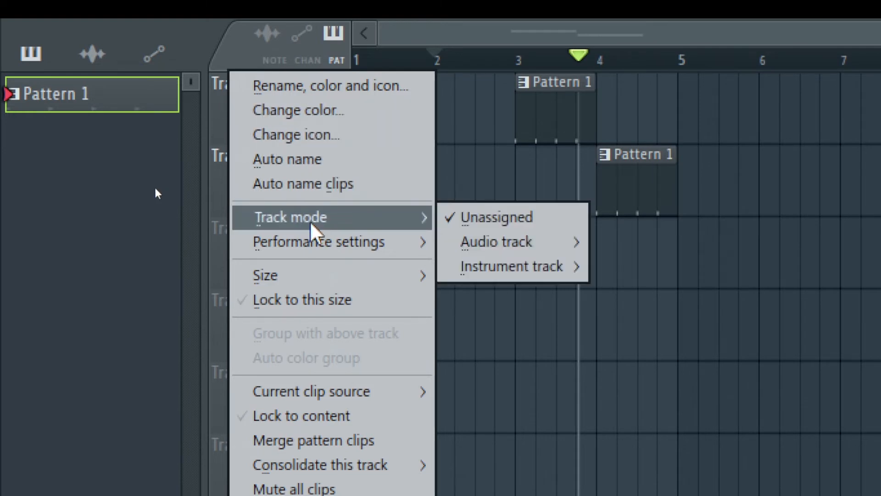
{"action": "mouse_move", "coordinate": [532, 278]}
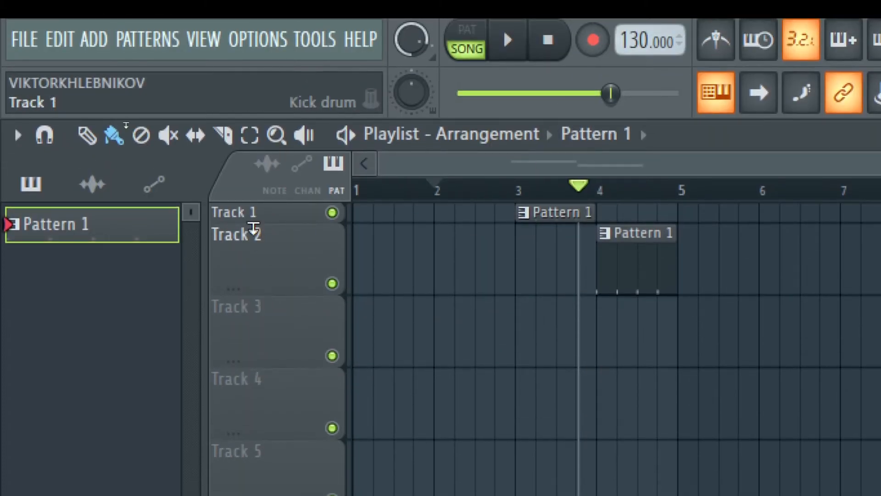
Step: Expand Track 1 to full height, collapse it to a thin strip, and expand it again
{"action": "left_click_drag", "start_coordinate": [225, 221], "coordinate": [238, 274]}
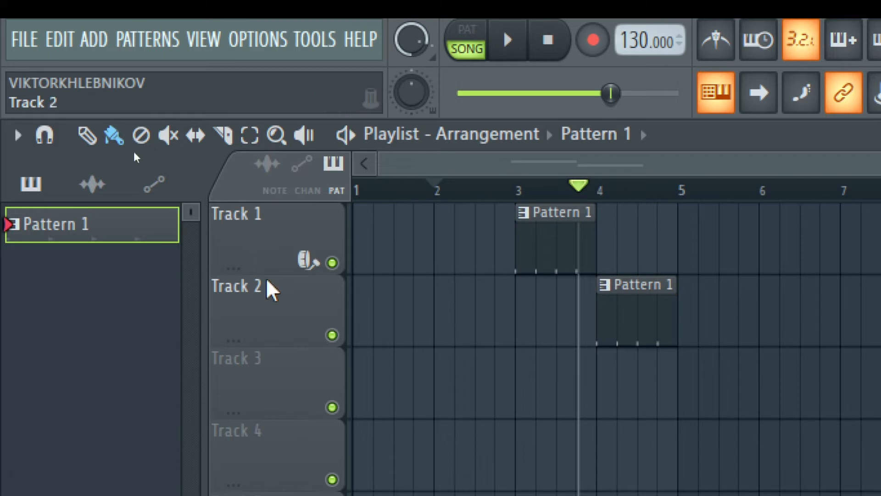
{"action": "left_click", "coordinate": [218, 255]}
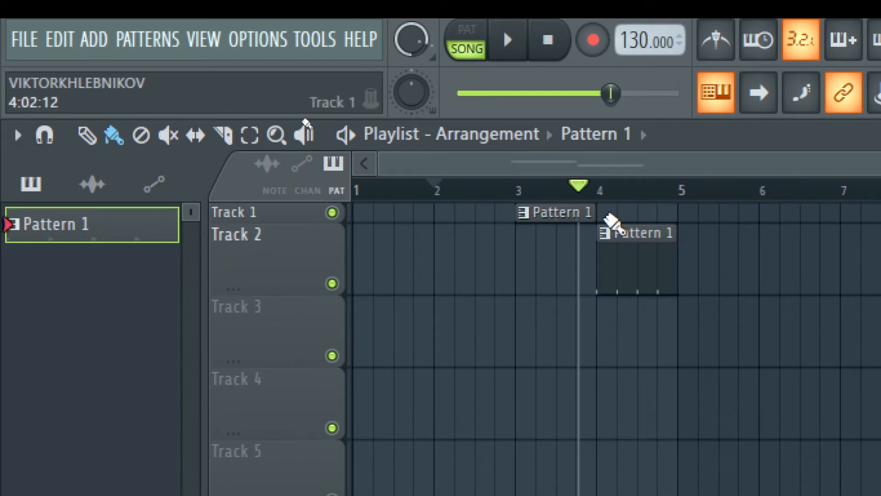
{"action": "left_click", "coordinate": [218, 210]}
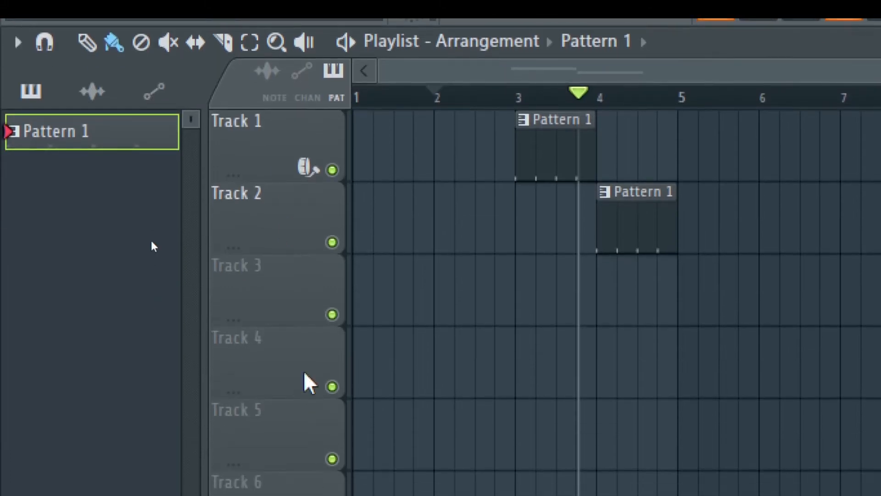
Step: Delete the Pattern 1 clip from Track 2 and view that track's Performance settings
{"action": "right_click", "coordinate": [661, 229]}
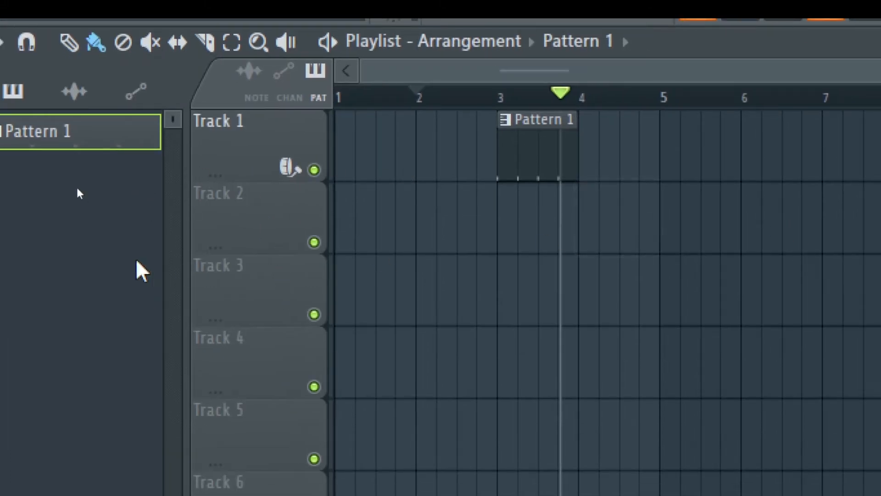
{"action": "right_click", "coordinate": [236, 216]}
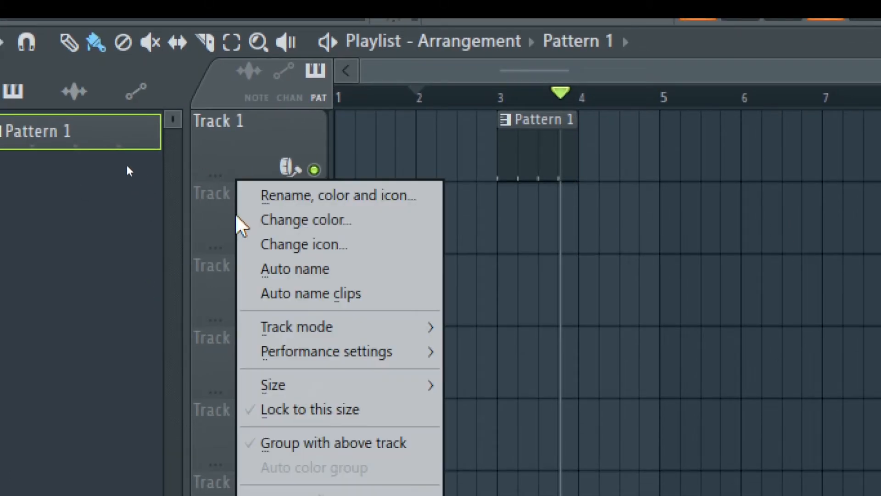
{"action": "mouse_move", "coordinate": [328, 369]}
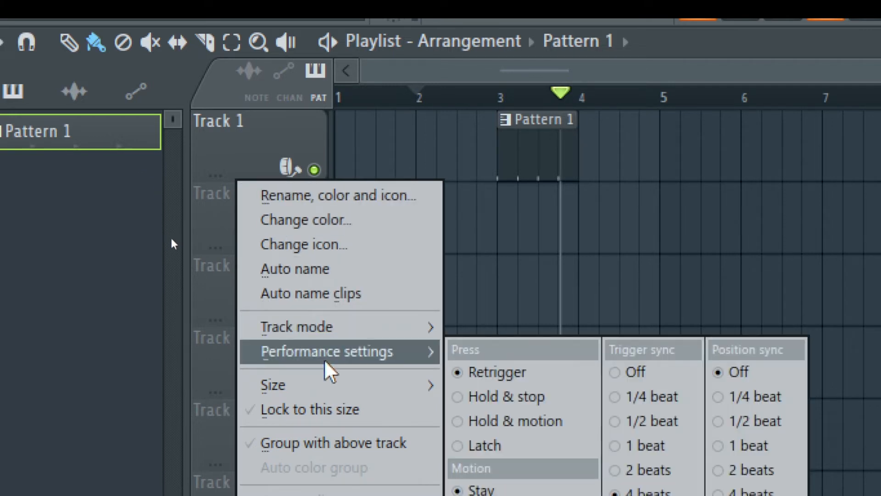
{"action": "left_click", "coordinate": [204, 214]}
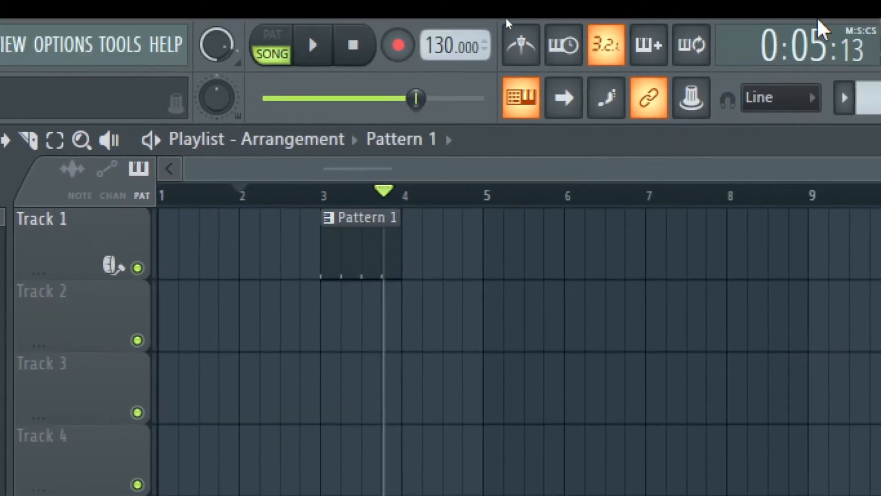
Step: Open the Channel rack
{"action": "left_click", "coordinate": [769, 99]}
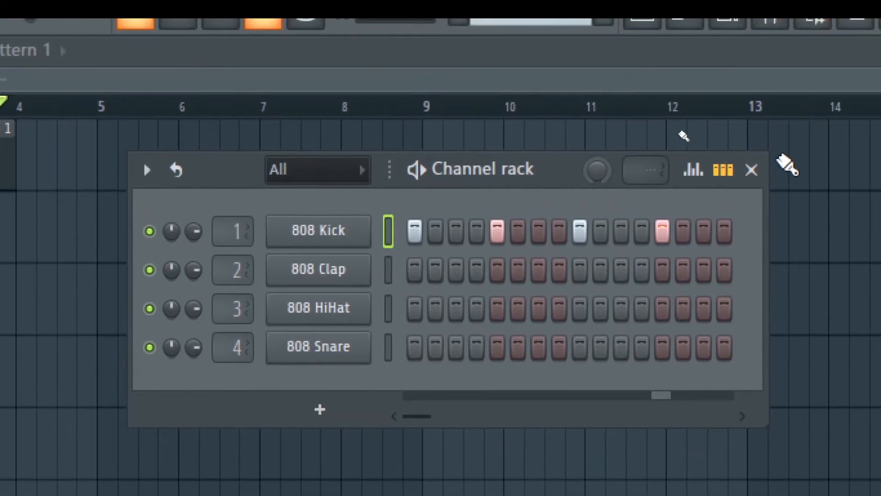
Step: Close the Channel rack and set Track 2's mode to an instrument track using FL Keys
{"action": "left_click", "coordinate": [751, 170]}
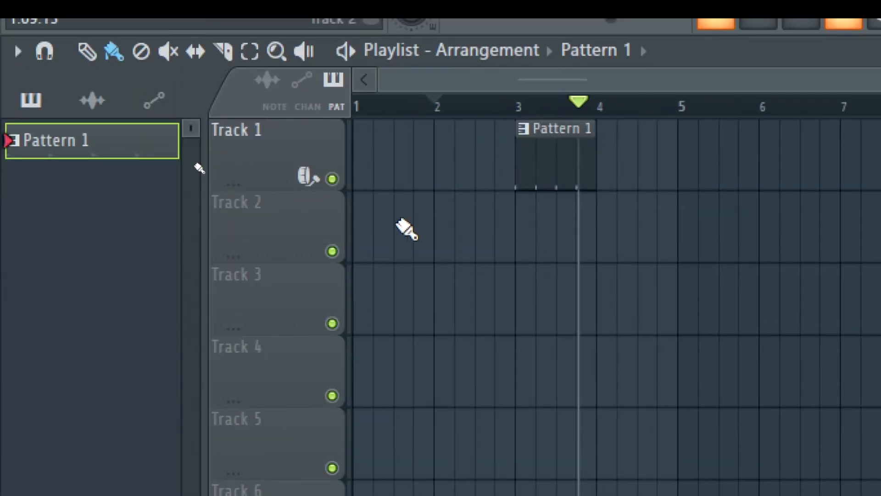
{"action": "right_click", "coordinate": [267, 234]}
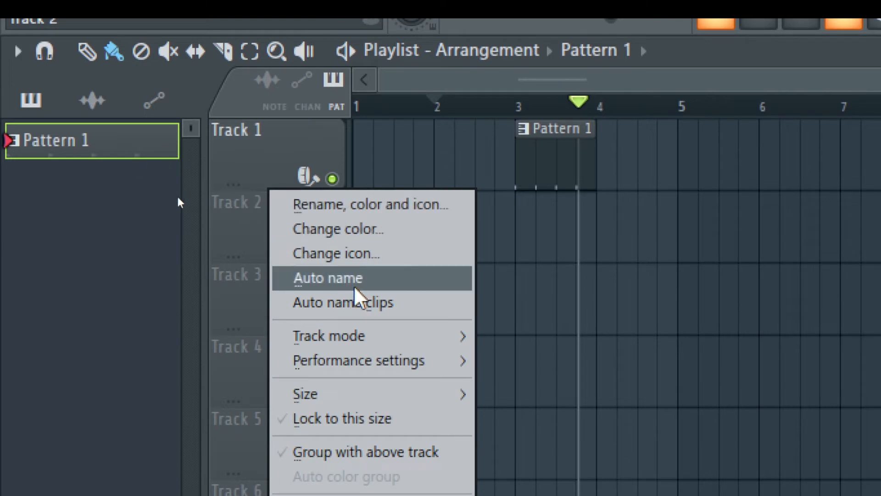
{"action": "mouse_move", "coordinate": [399, 345]}
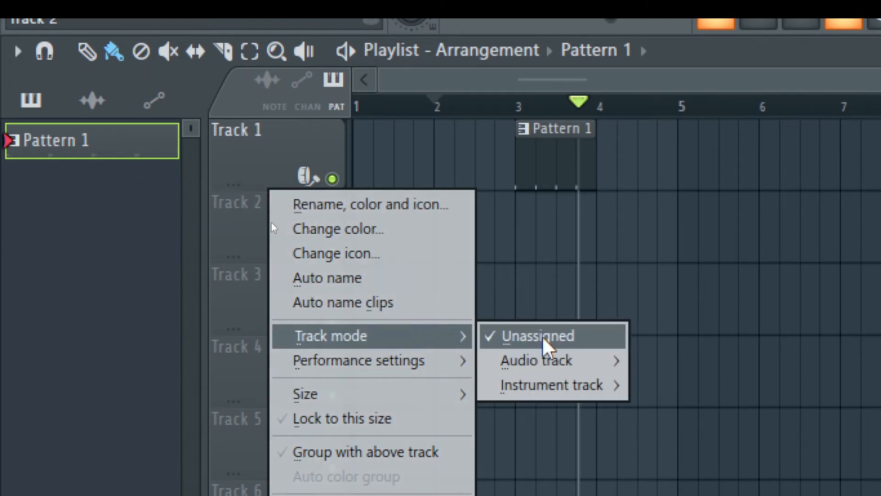
{"action": "mouse_move", "coordinate": [589, 386]}
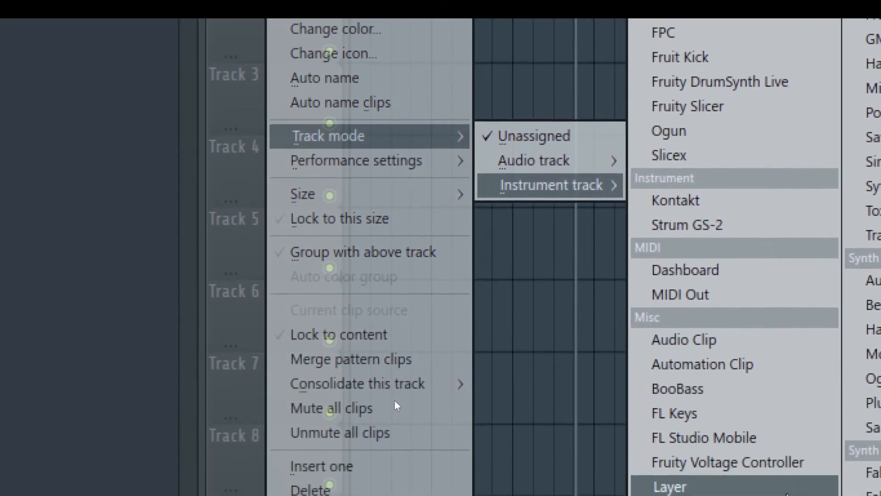
{"action": "left_click", "coordinate": [679, 416]}
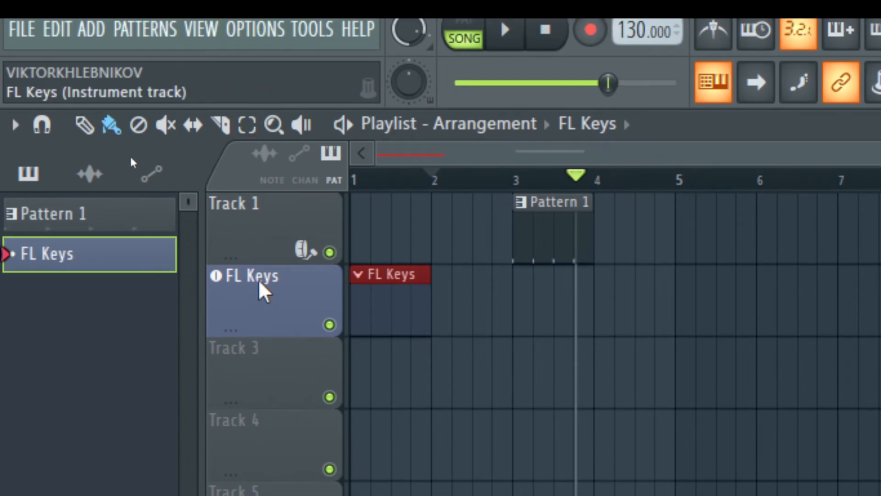
Step: Draw a five-note melody beginning A6, D7, A6 in bar 1 of the FL Keys clip, and close the Piano roll
{"action": "double_click", "coordinate": [388, 306]}
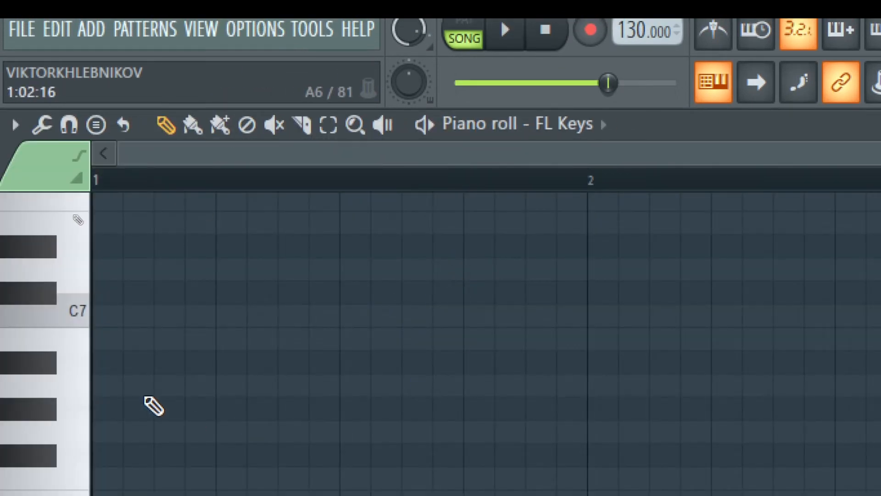
{"action": "left_click", "coordinate": [98, 388]}
{"action": "left_click", "coordinate": [189, 273]}
{"action": "left_click", "coordinate": [321, 385]}
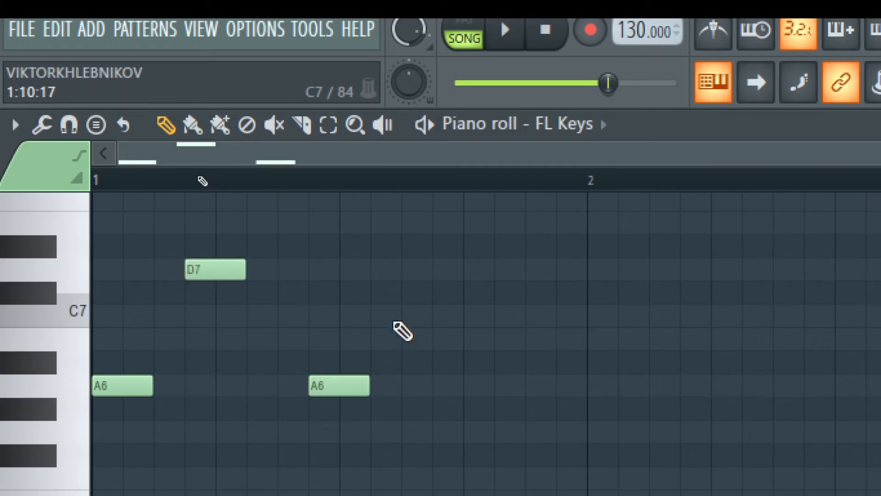
{"action": "left_click", "coordinate": [404, 316]}
{"action": "left_click", "coordinate": [532, 339]}
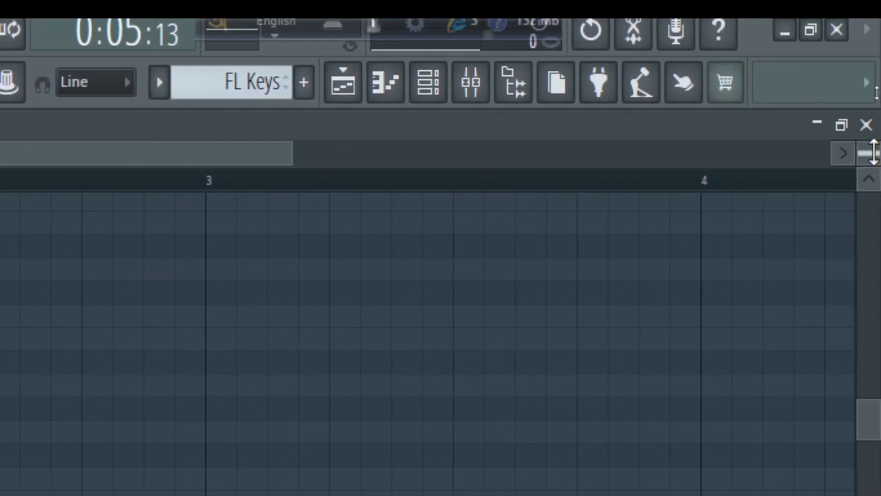
{"action": "left_click", "coordinate": [867, 125]}
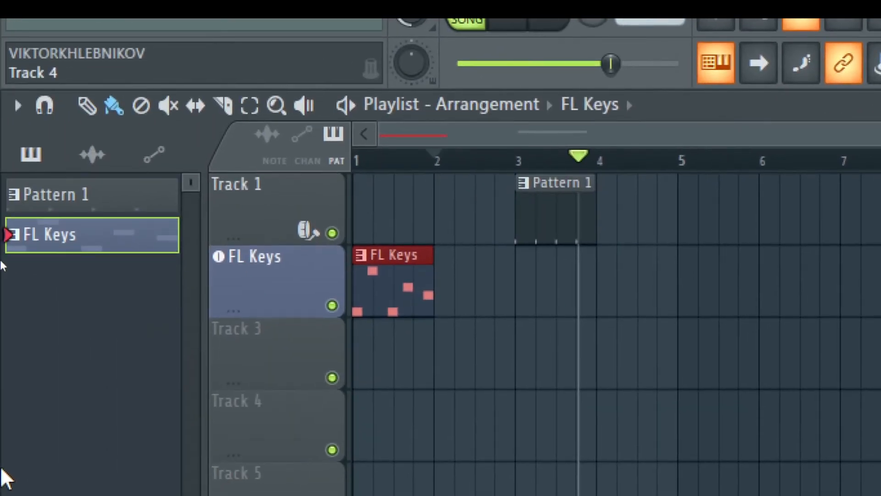
Step: Play the FL Keys clip from the start of the song, and check the FL Keys track in the Mixer before closing it
{"action": "left_click_drag", "start_coordinate": [418, 168], "coordinate": [351, 176]}
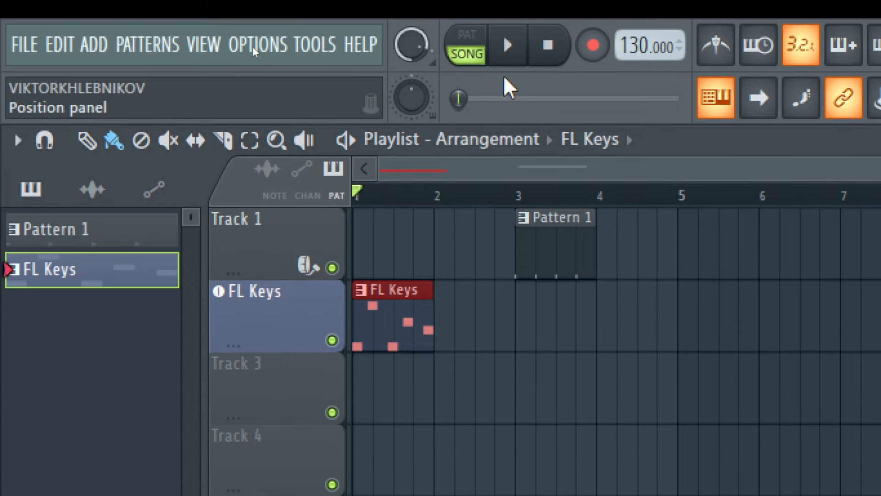
{"action": "left_click", "coordinate": [509, 45]}
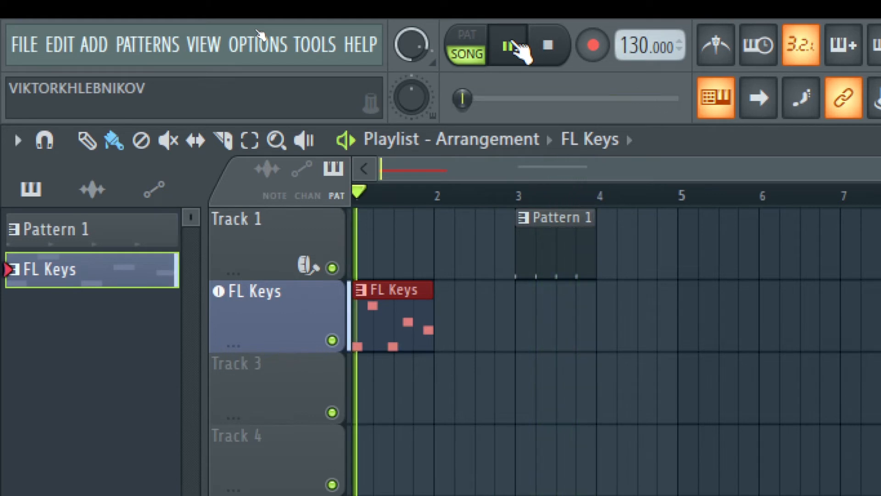
{"action": "left_click", "coordinate": [516, 46]}
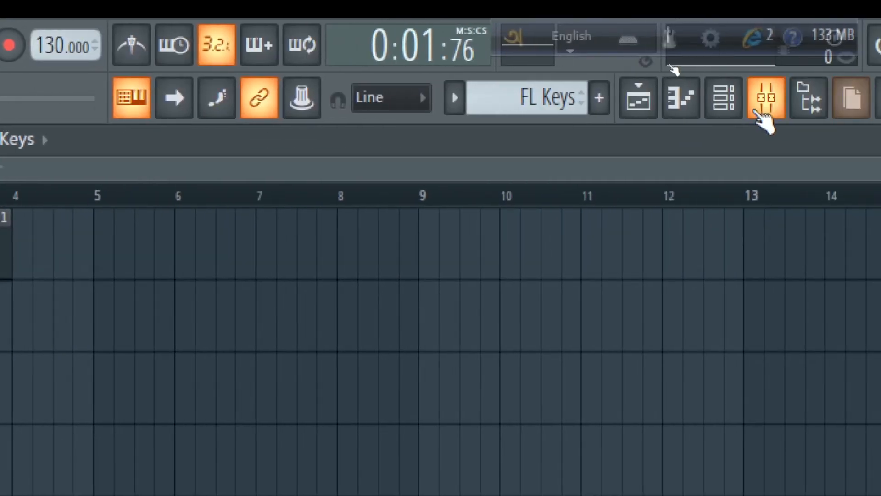
{"action": "left_click", "coordinate": [880, 97]}
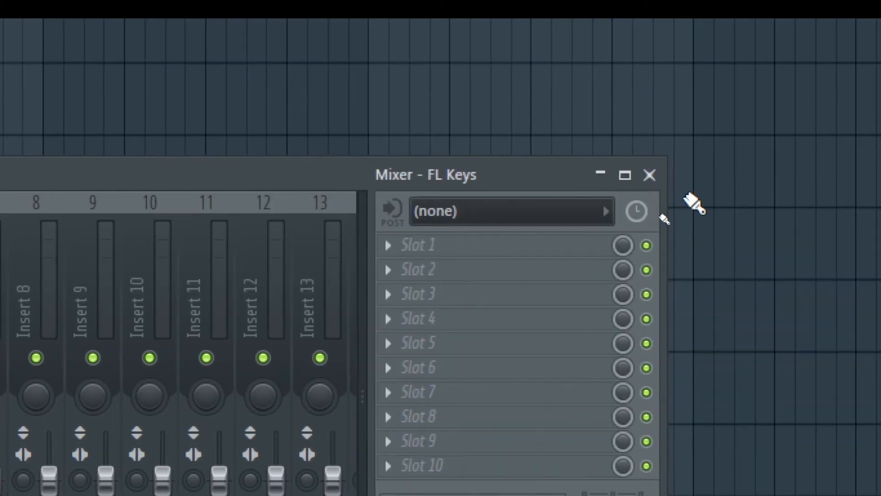
{"action": "left_click", "coordinate": [650, 175]}
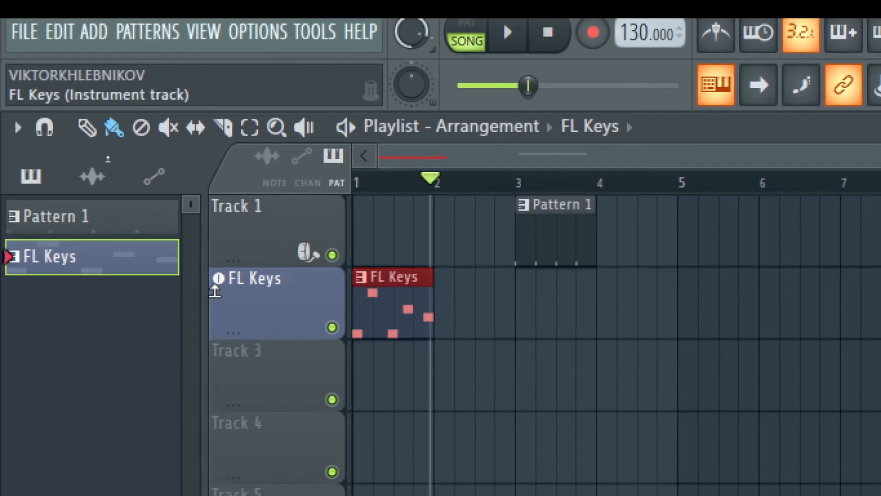
Step: Examine the Track mode options and Performance settings of the FL Keys track
{"action": "right_click", "coordinate": [244, 298]}
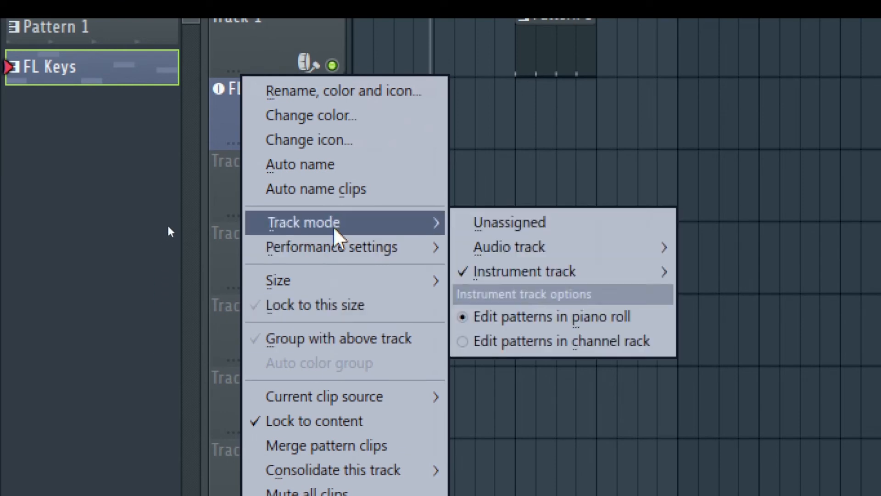
{"action": "mouse_move", "coordinate": [351, 257]}
{"action": "mouse_move", "coordinate": [353, 224]}
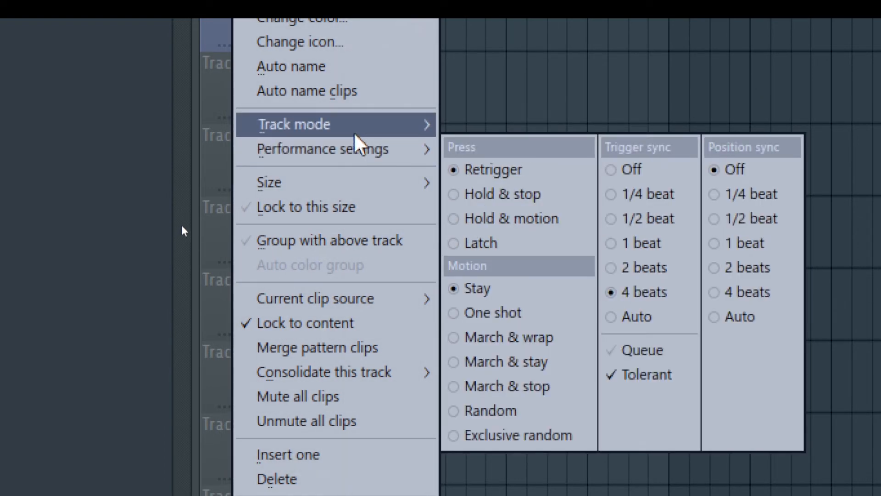
{"action": "mouse_move", "coordinate": [359, 149]}
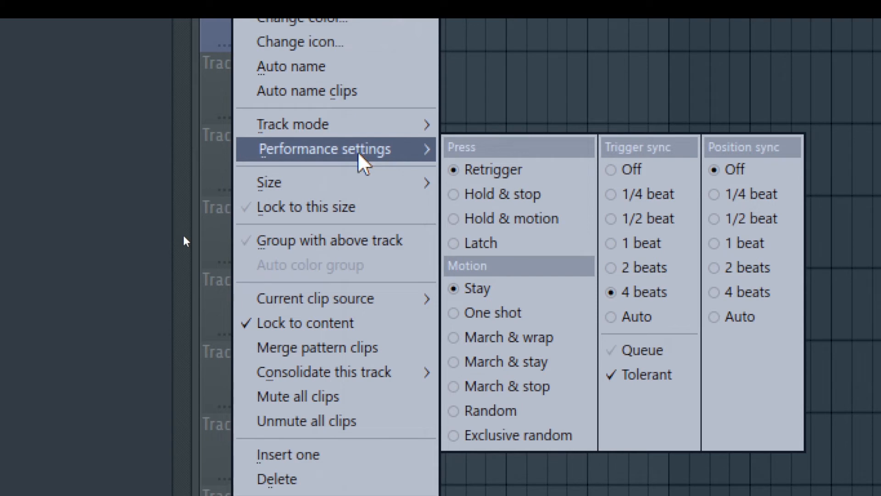
Step: Shrink the FL Keys track with a smaller size preset, and restore it to 100%
{"action": "mouse_move", "coordinate": [320, 188]}
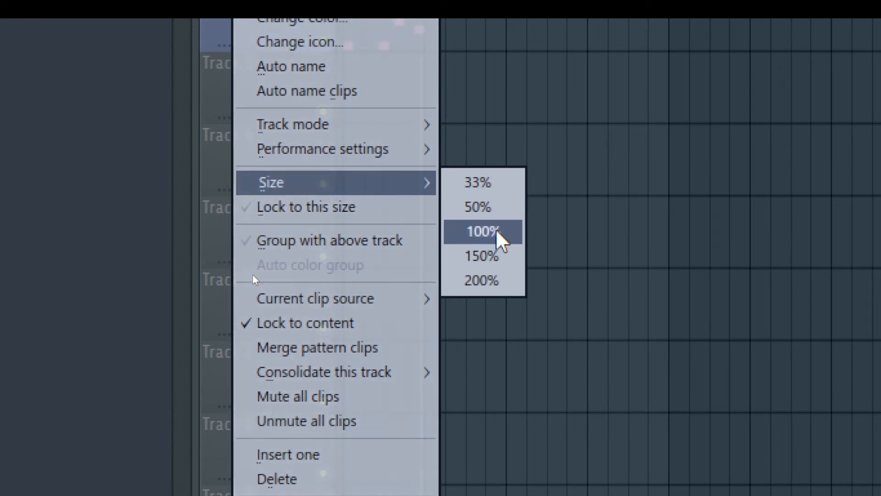
{"action": "left_click", "coordinate": [495, 183]}
{"action": "scroll", "coordinate": [187, 37], "scroll_direction": "up", "scroll_amount": 1}
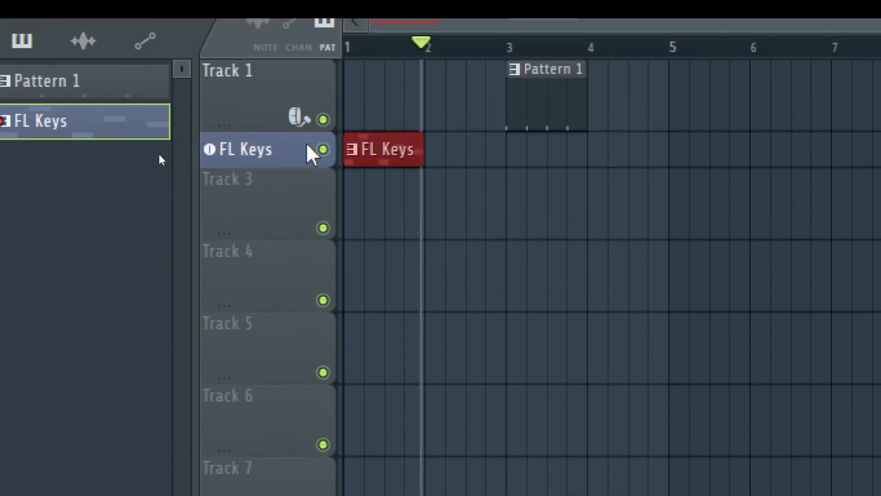
{"action": "right_click", "coordinate": [259, 150]}
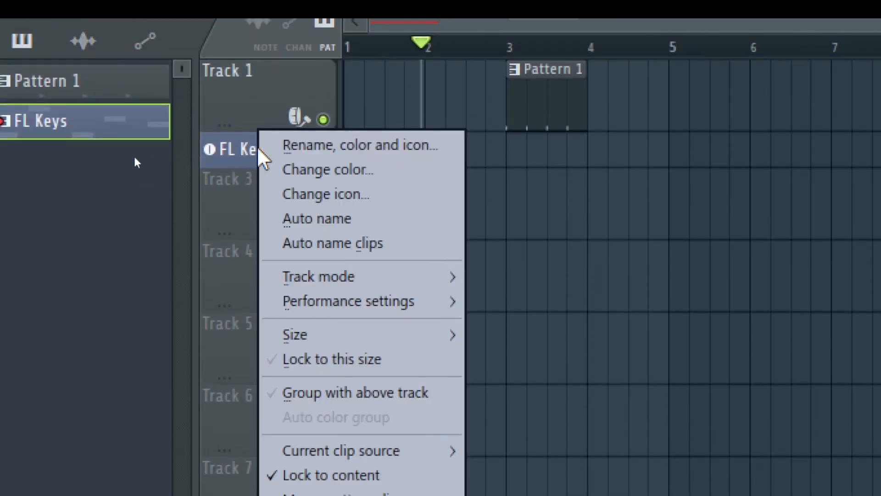
{"action": "mouse_move", "coordinate": [345, 341]}
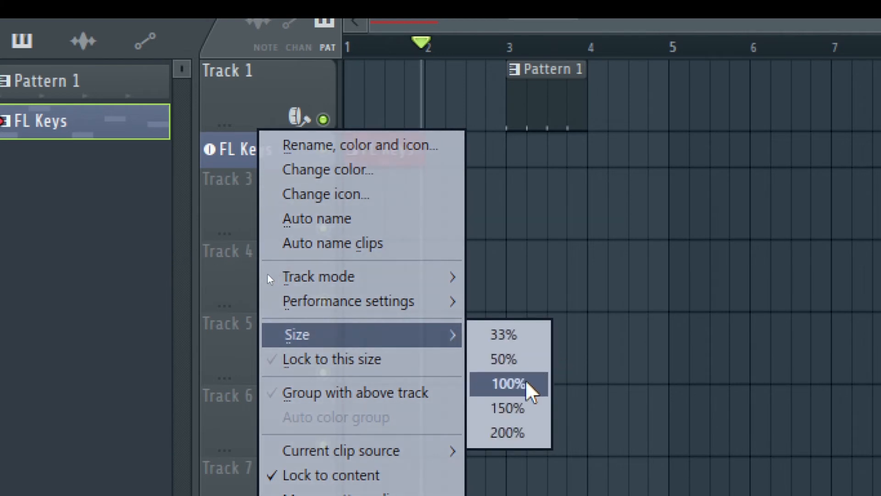
{"action": "left_click", "coordinate": [507, 384]}
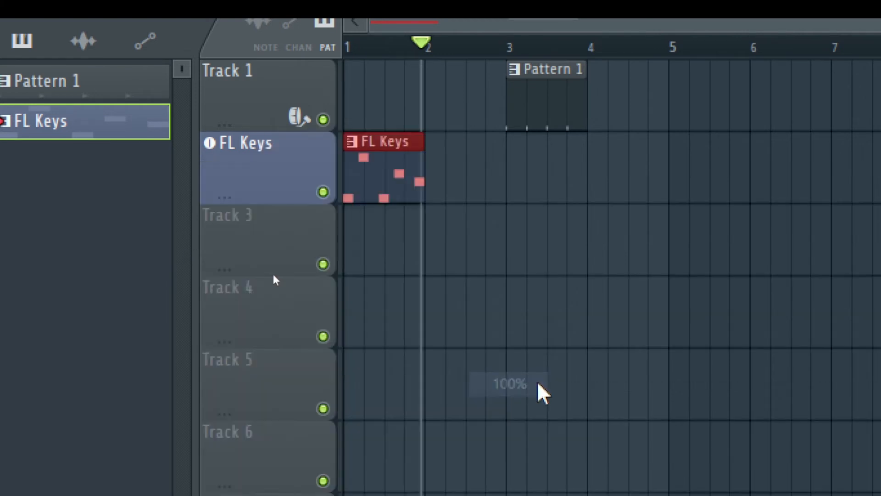
Step: Enlarge the FL Keys track to 150% and return it to 100%
{"action": "right_click", "coordinate": [243, 156]}
{"action": "mouse_move", "coordinate": [413, 342]}
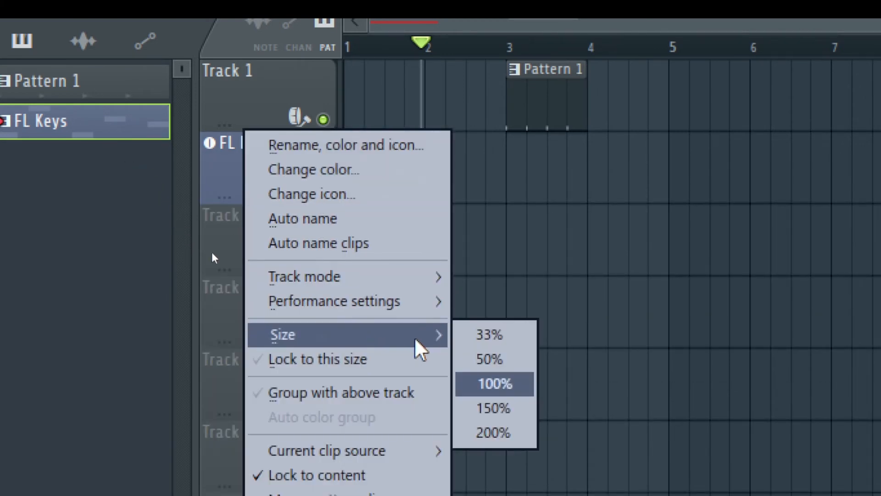
{"action": "left_click", "coordinate": [500, 407]}
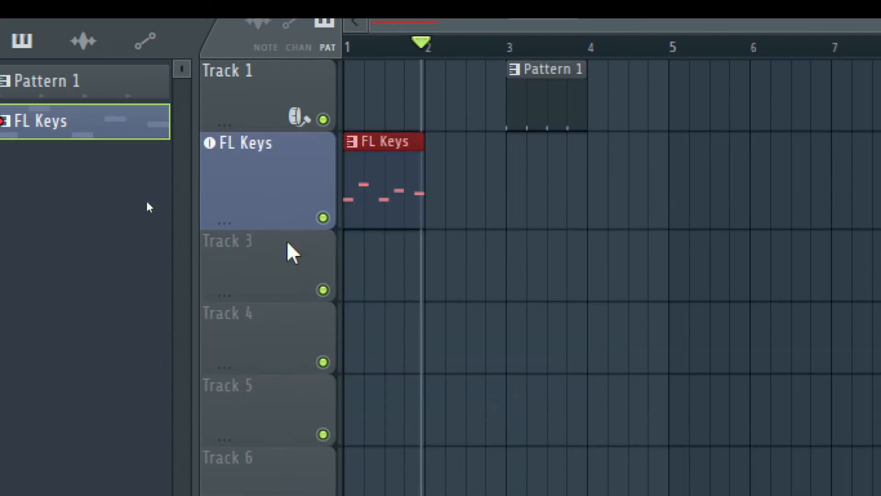
{"action": "right_click", "coordinate": [224, 181]}
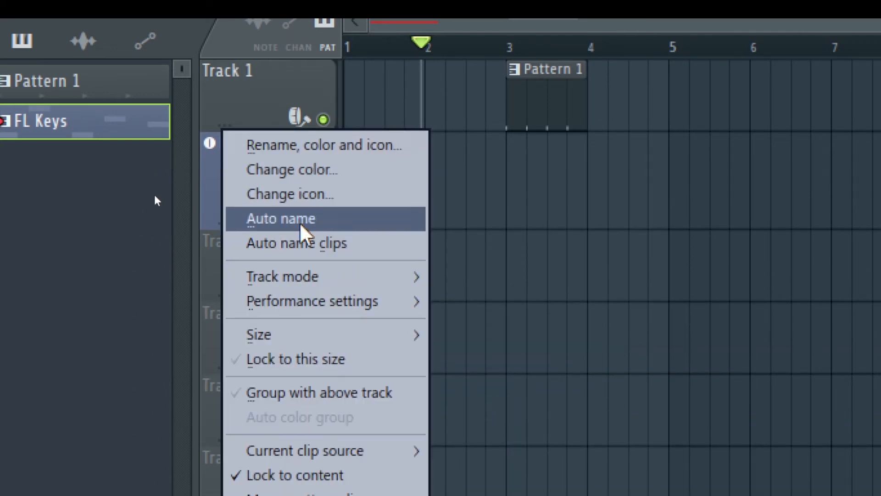
{"action": "mouse_move", "coordinate": [413, 334]}
{"action": "left_click", "coordinate": [496, 384]}
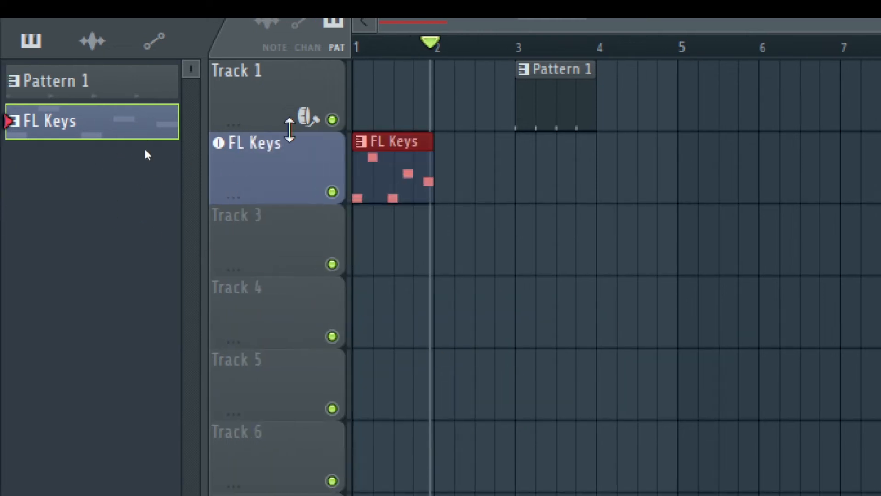
Step: Examine the FL Keys track's grouping, clip source, pattern merging and consolidation options without applying any
{"action": "right_click", "coordinate": [275, 165]}
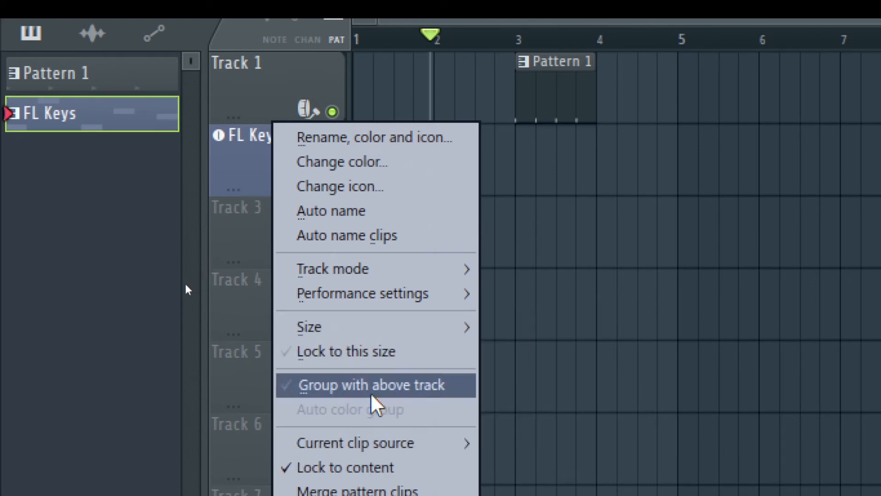
{"action": "mouse_move", "coordinate": [472, 327]}
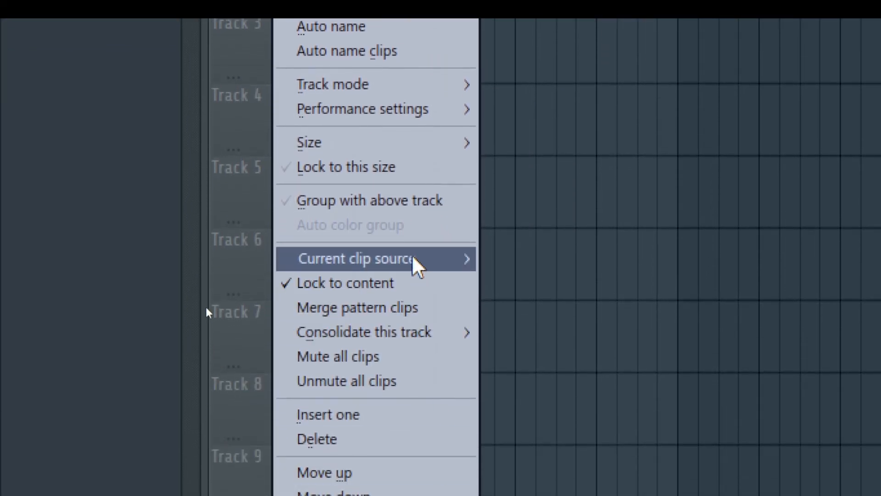
{"action": "mouse_move", "coordinate": [363, 308]}
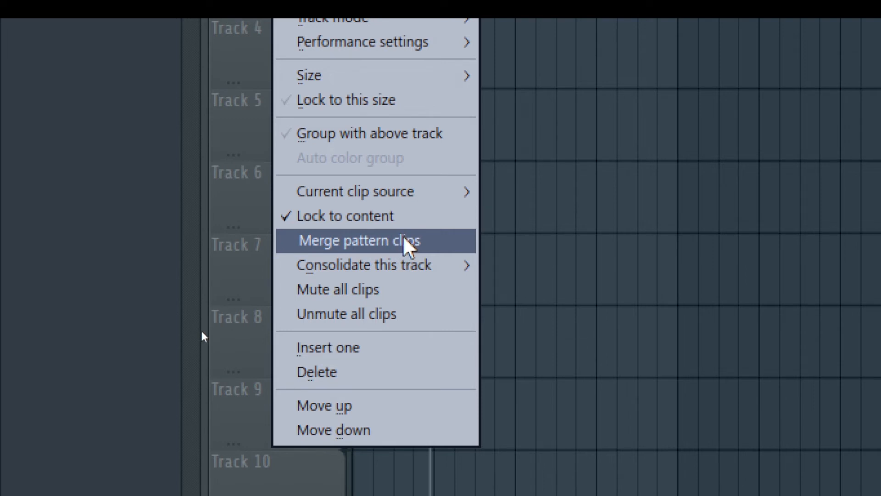
{"action": "mouse_move", "coordinate": [410, 271]}
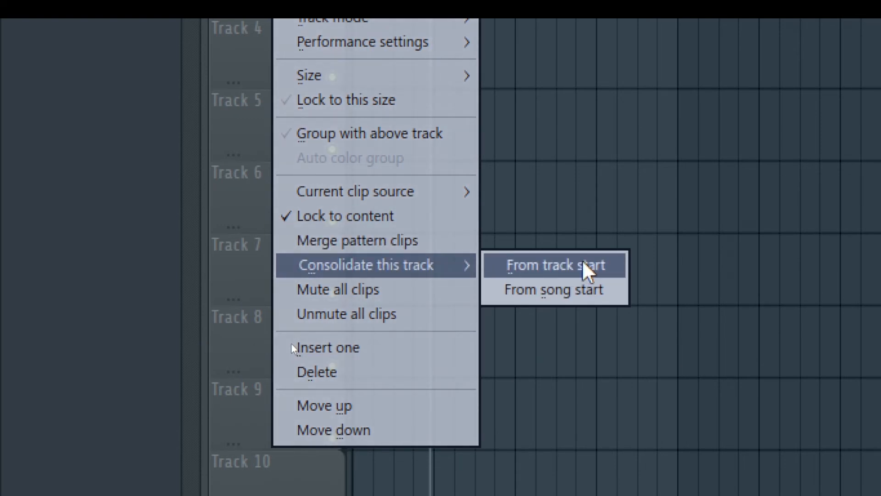
{"action": "left_click", "coordinate": [569, 31]}
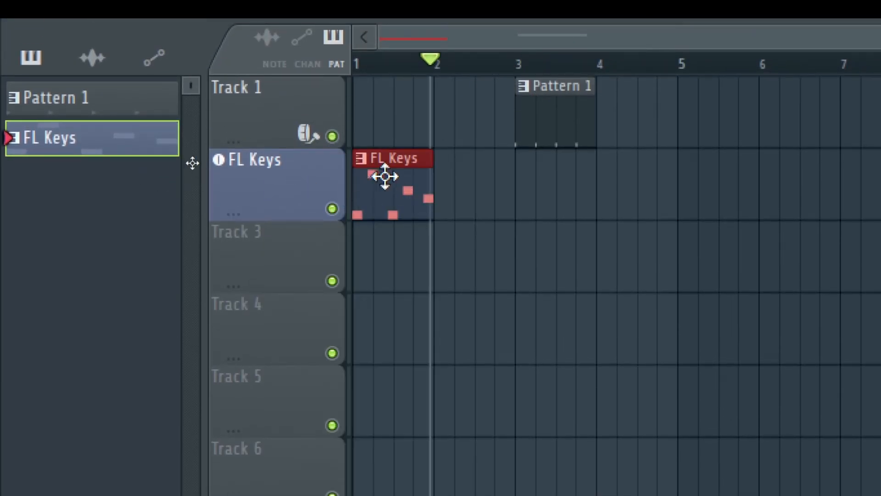
Step: Consolidate the FL Keys track to audio from song start, render it with the current settings, and close the FL Keys window
{"action": "right_click", "coordinate": [268, 190]}
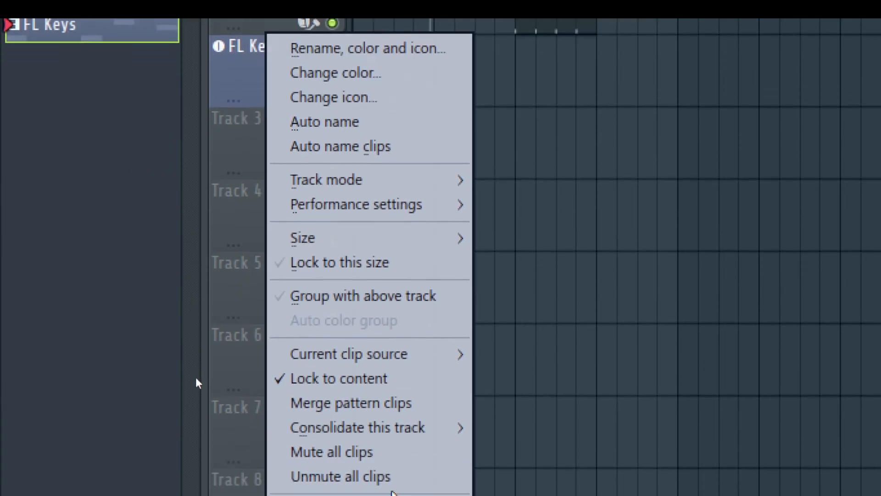
{"action": "mouse_move", "coordinate": [404, 420]}
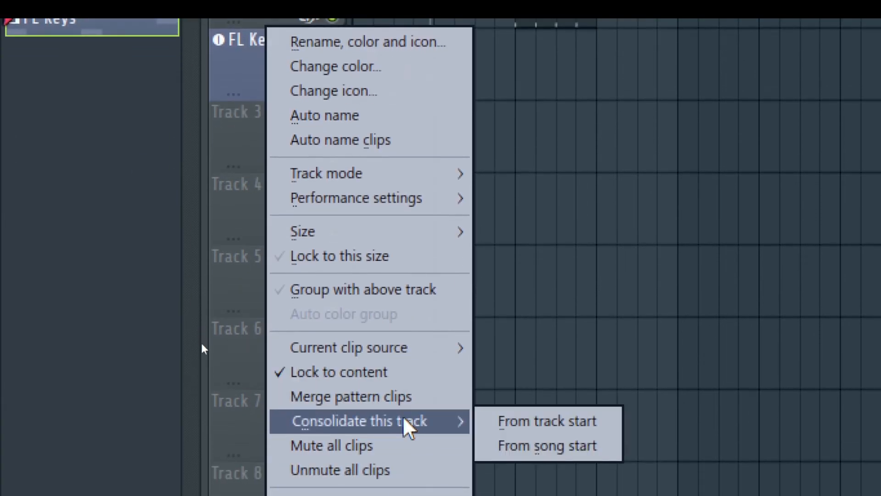
{"action": "left_click", "coordinate": [596, 421]}
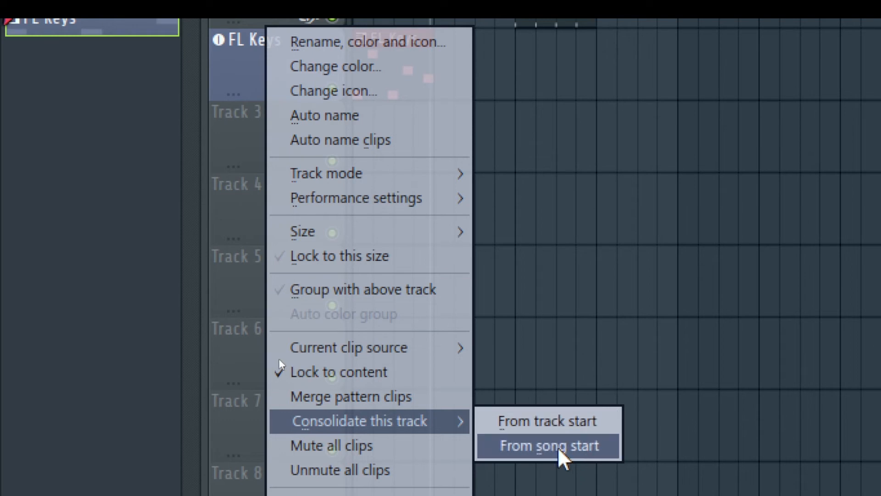
{"action": "left_click", "coordinate": [567, 456]}
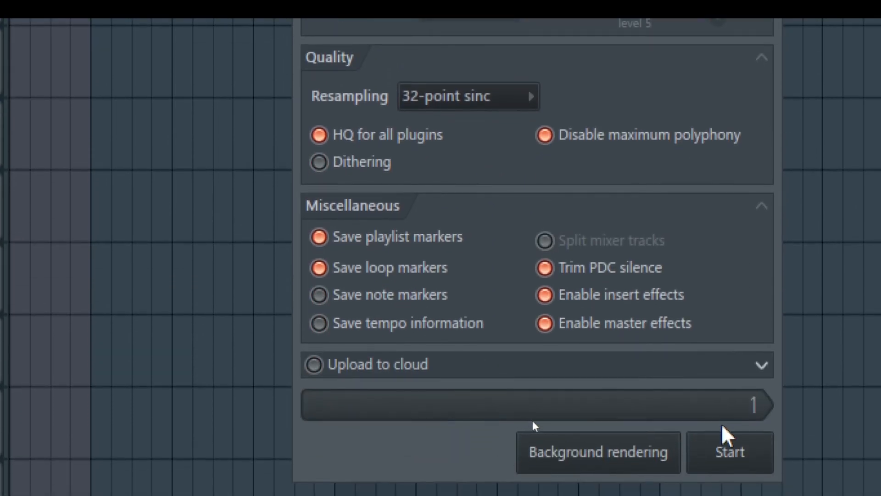
{"action": "left_click", "coordinate": [729, 486]}
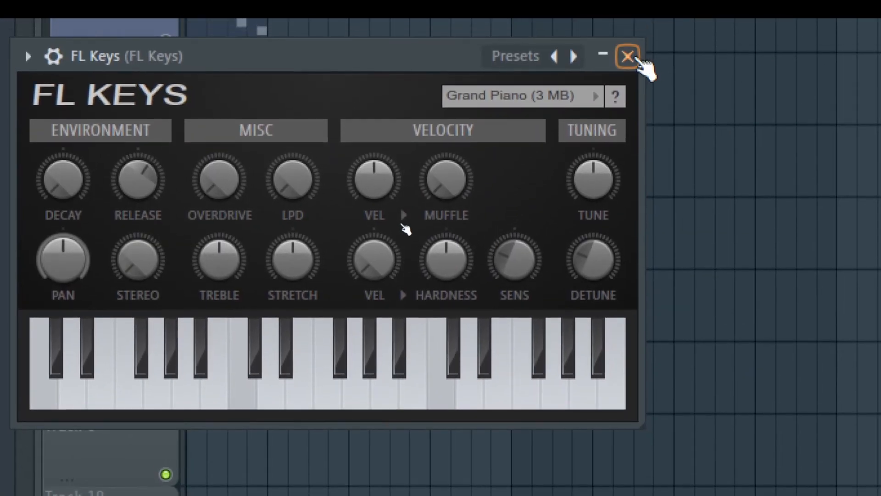
{"action": "left_click", "coordinate": [627, 56]}
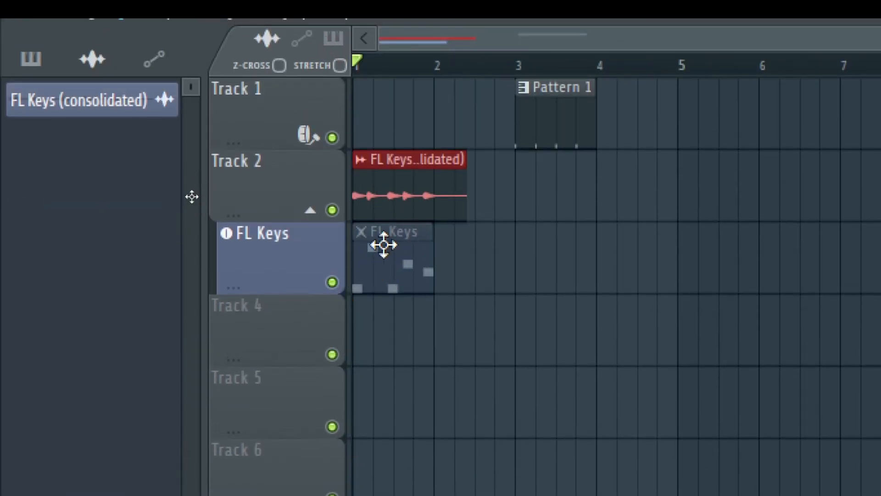
Step: Play back the consolidated FL Keys audio, and delete its clip from Track 2
{"action": "key", "text": "space"}
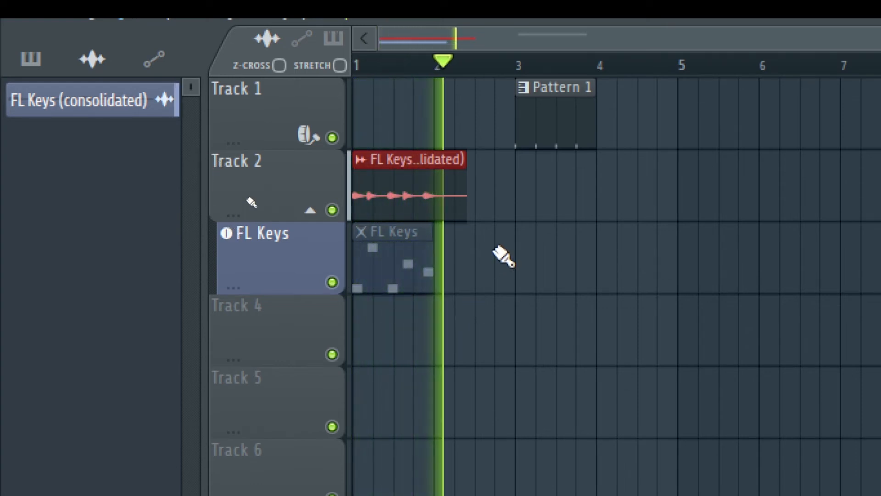
{"action": "key", "text": "space"}
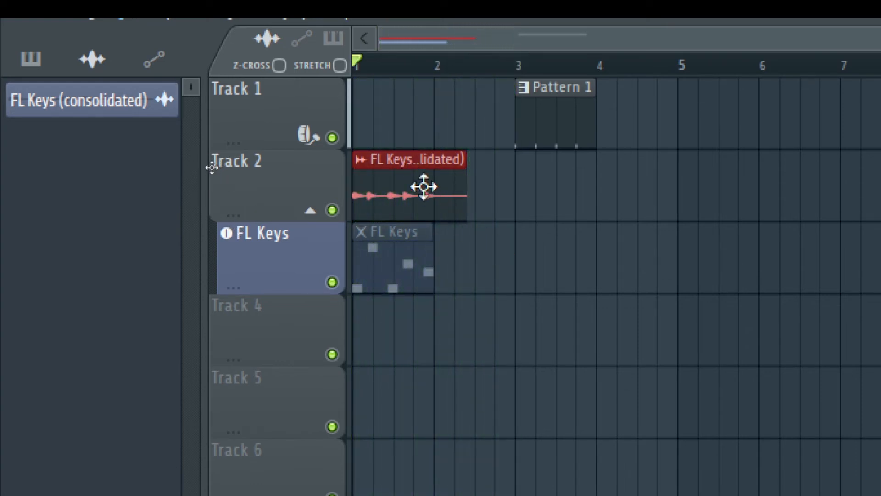
{"action": "right_click", "coordinate": [424, 188]}
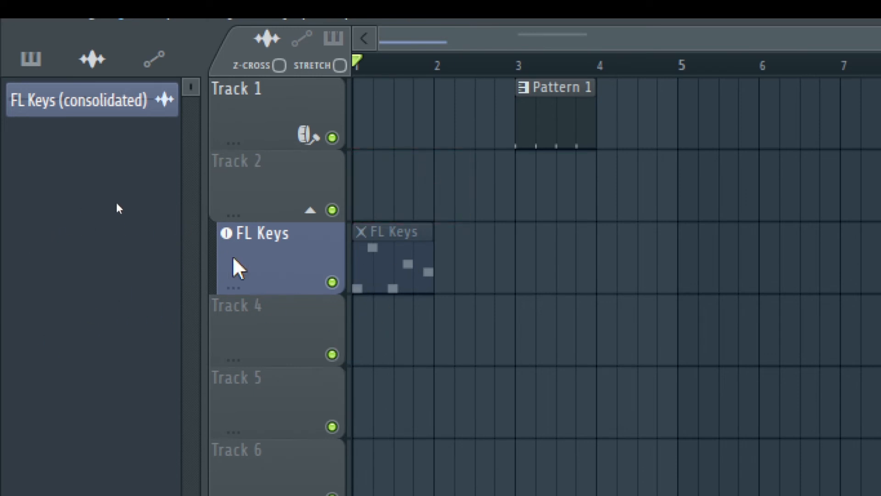
{"action": "right_click", "coordinate": [272, 243]}
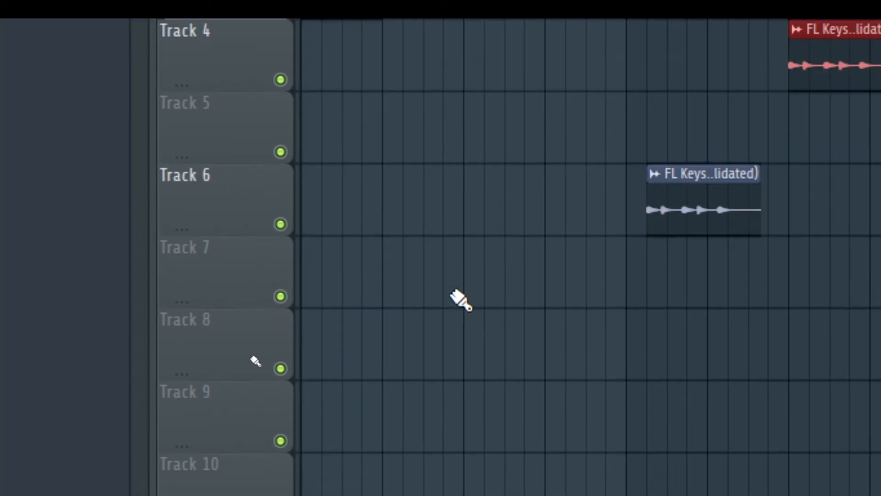
Step: Paint one FL Keys (consolidated) audio clip onto each of Tracks 7, 4, 5 and 6 at different bars
{"action": "left_click", "coordinate": [502, 243]}
{"action": "left_click", "coordinate": [473, 67]}
{"action": "left_click", "coordinate": [652, 119]}
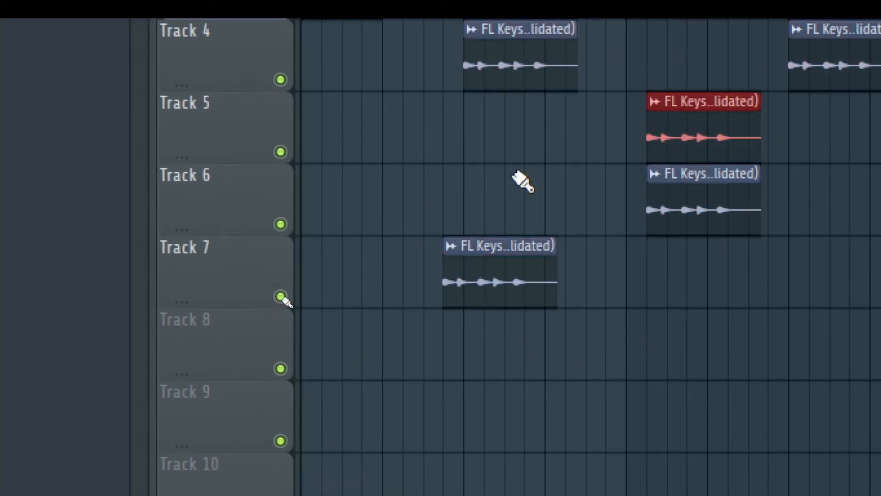
{"action": "left_click", "coordinate": [383, 180]}
Step: Examine the clip muting, insert, delete and move options of Tracks 5 and 4
{"action": "right_click", "coordinate": [241, 154]}
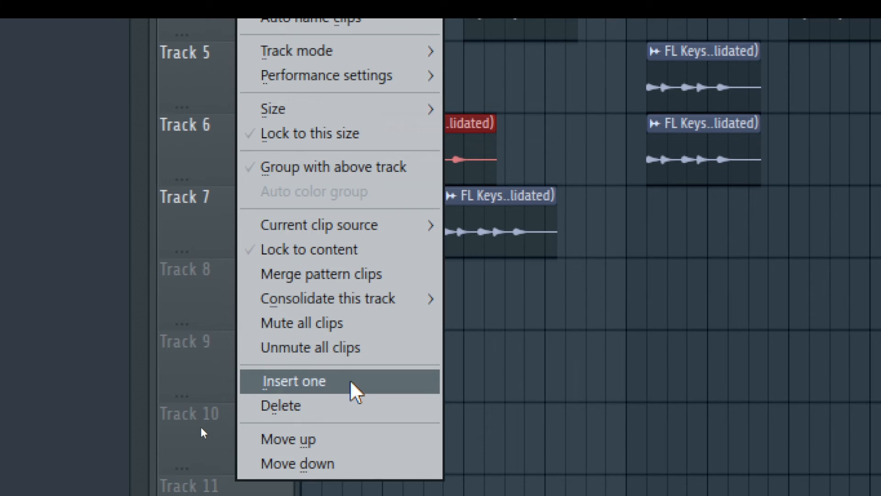
{"action": "left_click", "coordinate": [343, 349]}
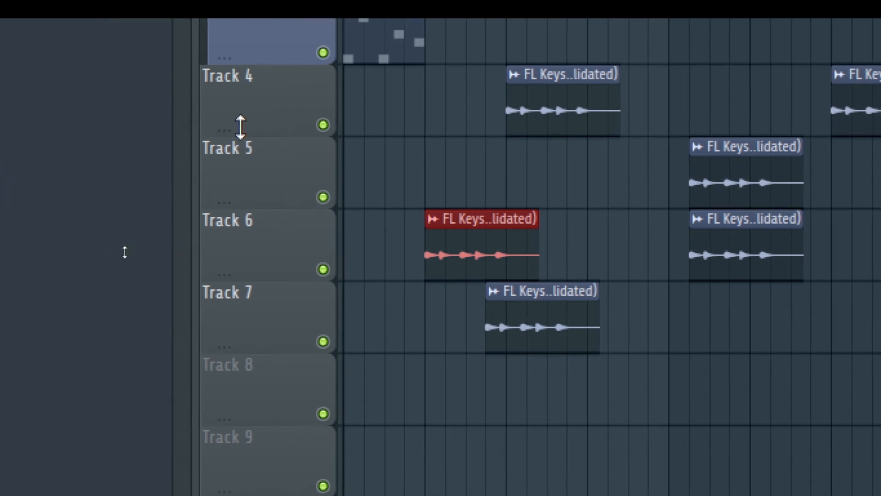
{"action": "right_click", "coordinate": [250, 98]}
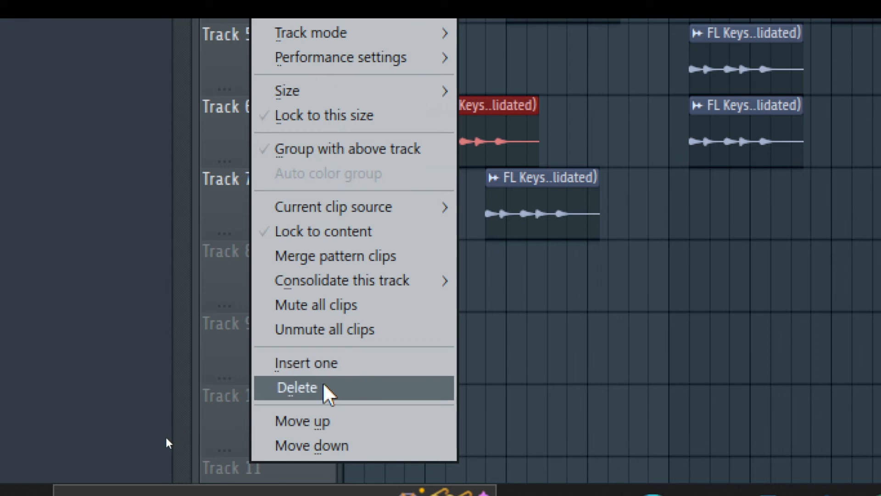
{"action": "left_click", "coordinate": [192, 153]}
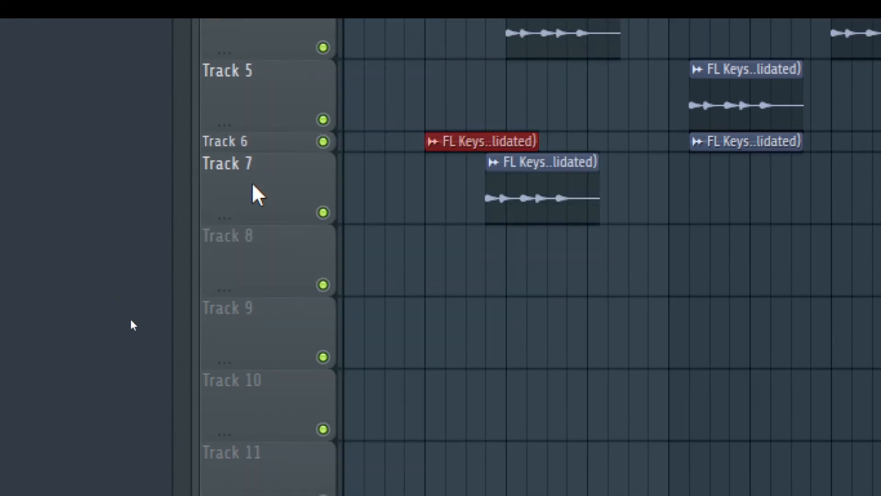
Step: Delete Track 7 together with its consolidated audio clip
{"action": "right_click", "coordinate": [265, 180]}
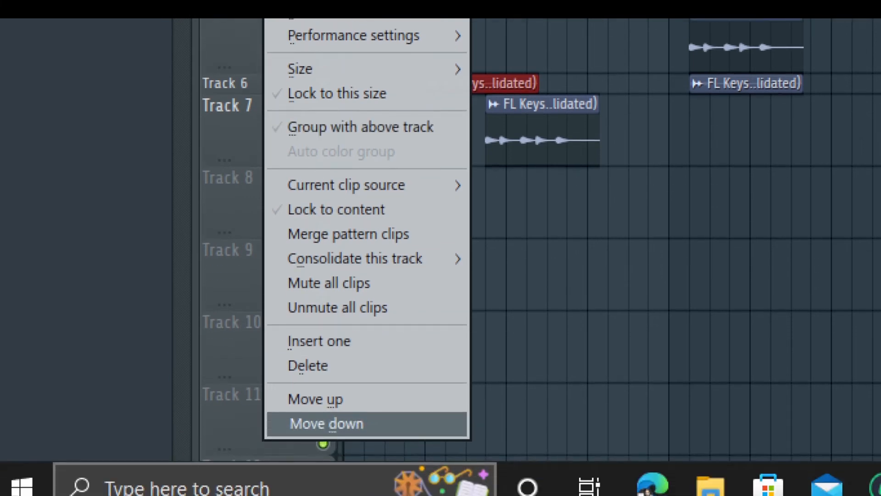
{"action": "left_click", "coordinate": [380, 423]}
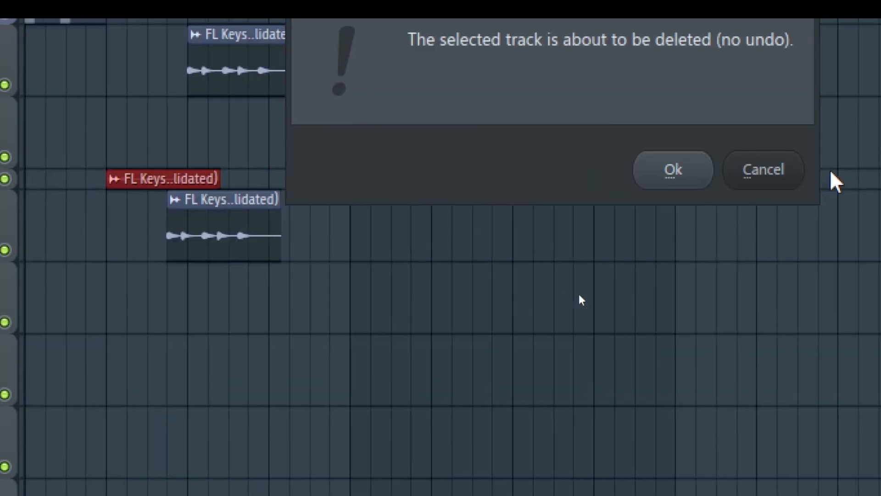
{"action": "left_click", "coordinate": [669, 170]}
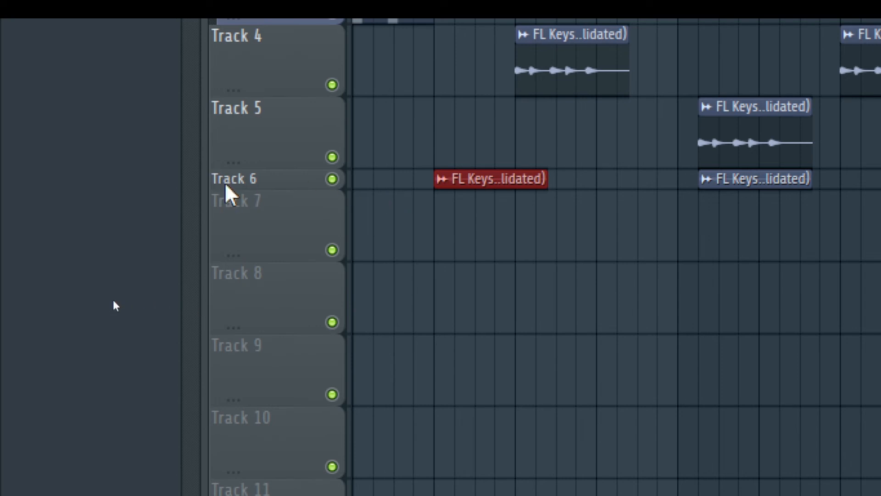
Step: Delete the full-height Track 5, directly above the small track holding two consolidated clips
{"action": "right_click", "coordinate": [266, 172]}
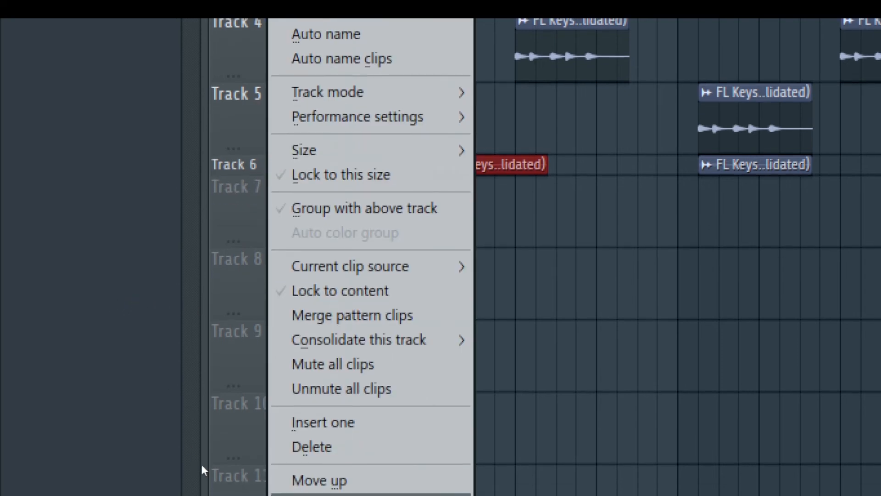
{"action": "left_click", "coordinate": [410, 452]}
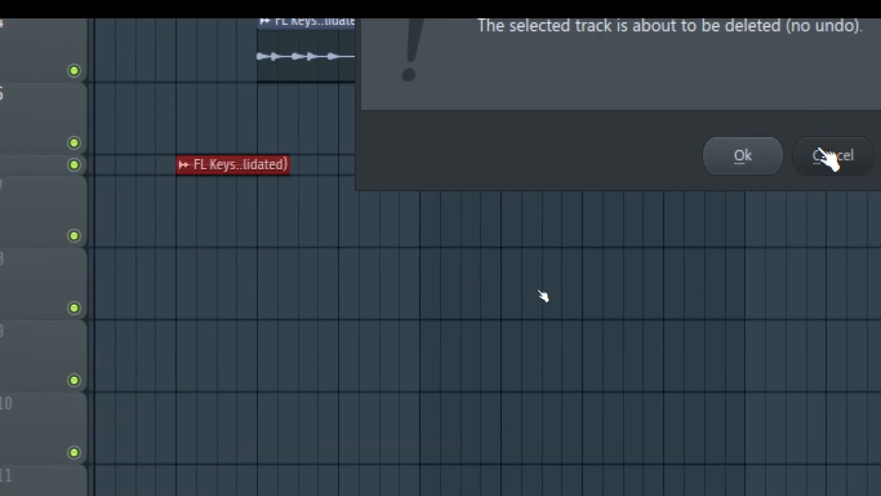
{"action": "left_click", "coordinate": [740, 161]}
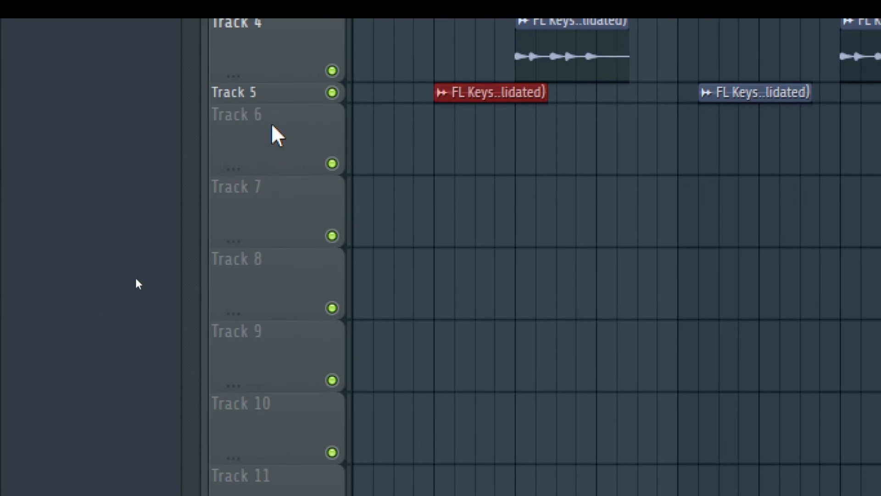
Step: Move the empty Track 6 up one position, and move the small clip track back above it
{"action": "scroll", "coordinate": [285, 124], "scroll_direction": "up", "scroll_amount": 1}
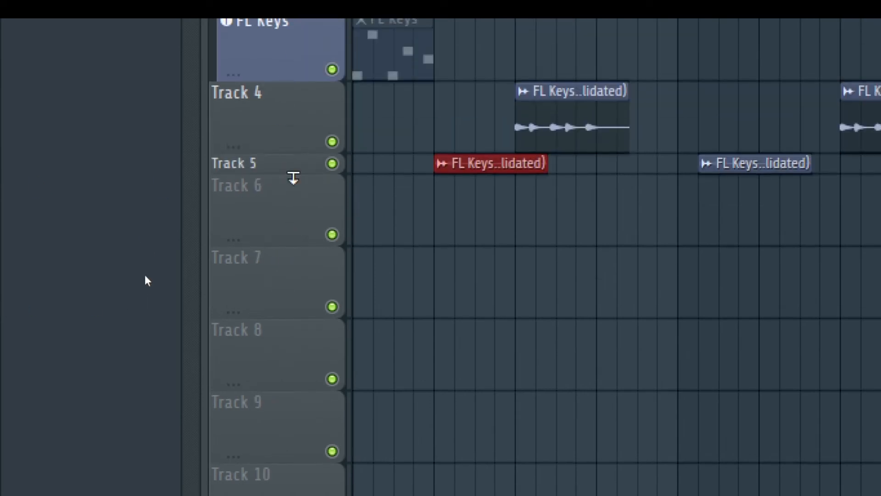
{"action": "right_click", "coordinate": [276, 222]}
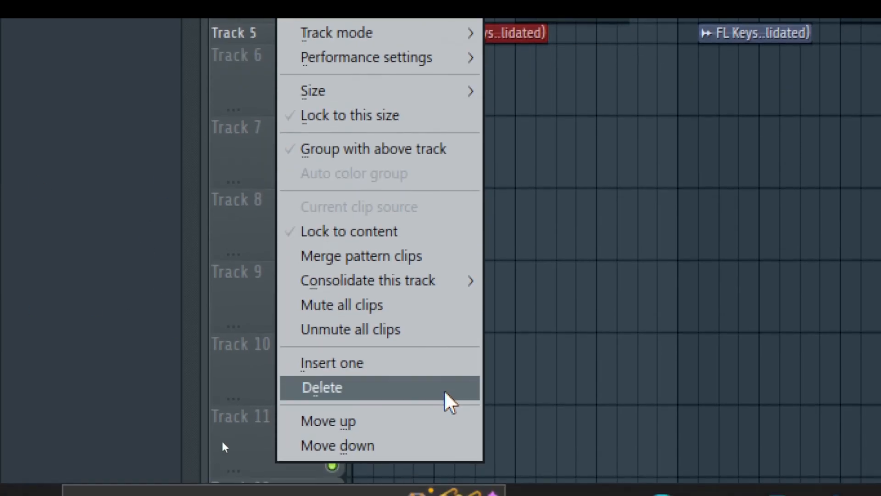
{"action": "left_click", "coordinate": [416, 419]}
{"action": "scroll", "coordinate": [493, 69], "scroll_direction": "up", "scroll_amount": 1}
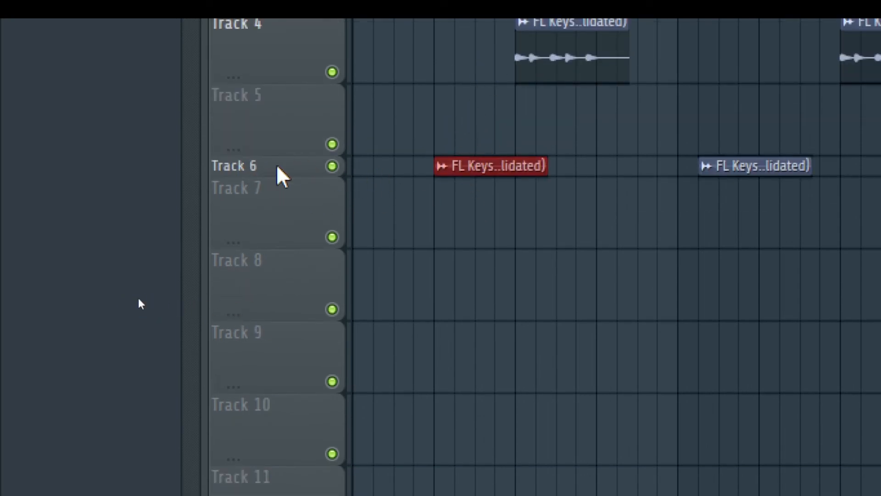
{"action": "right_click", "coordinate": [281, 177]}
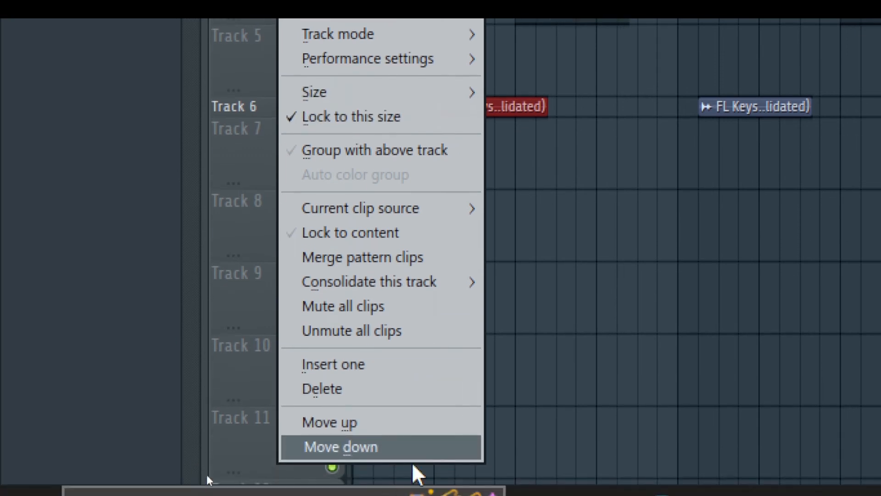
{"action": "left_click", "coordinate": [413, 423]}
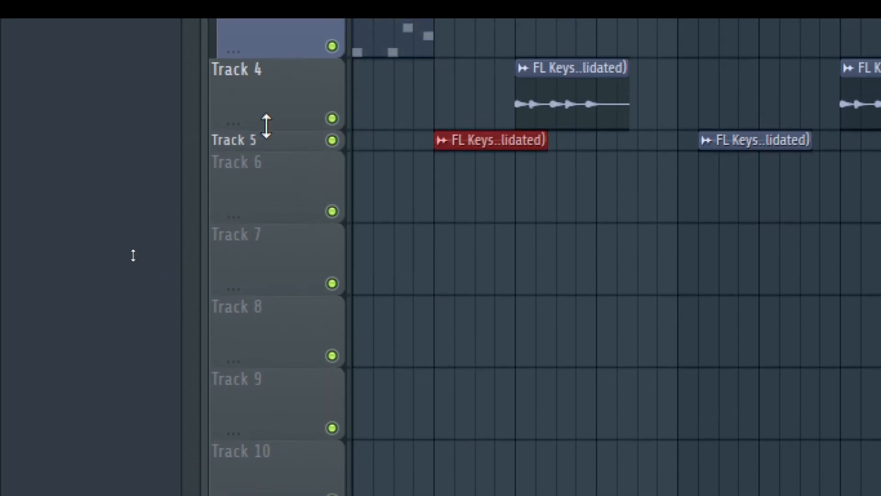
{"action": "right_click", "coordinate": [272, 142]}
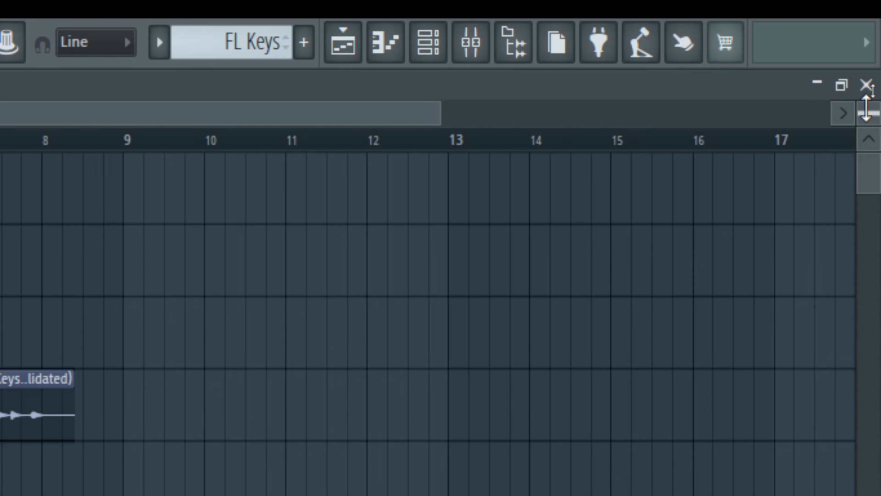
Step: Zoom the playlist vertically to very tall tracks, reduce it to zoom level 0, and enlarge it to a medium track height
{"action": "left_click_drag", "start_coordinate": [866, 109], "coordinate": [866, 221]}
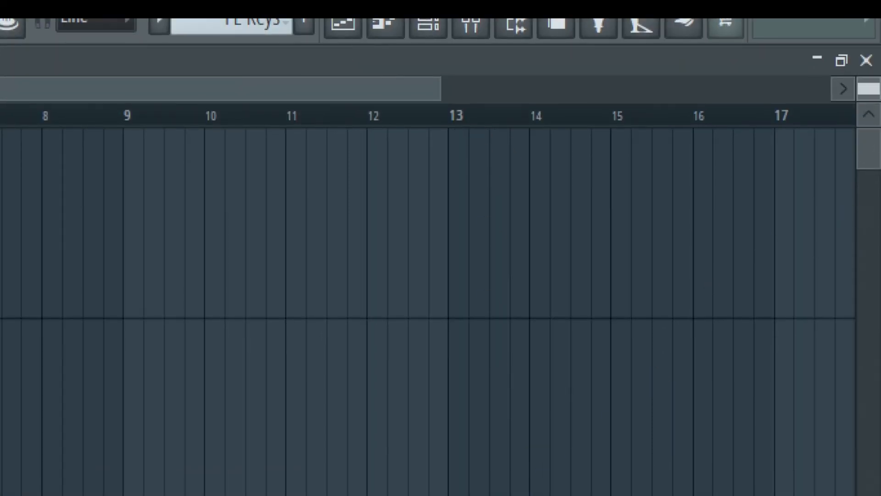
{"action": "left_click_drag", "start_coordinate": [869, 88], "coordinate": [869, 29]}
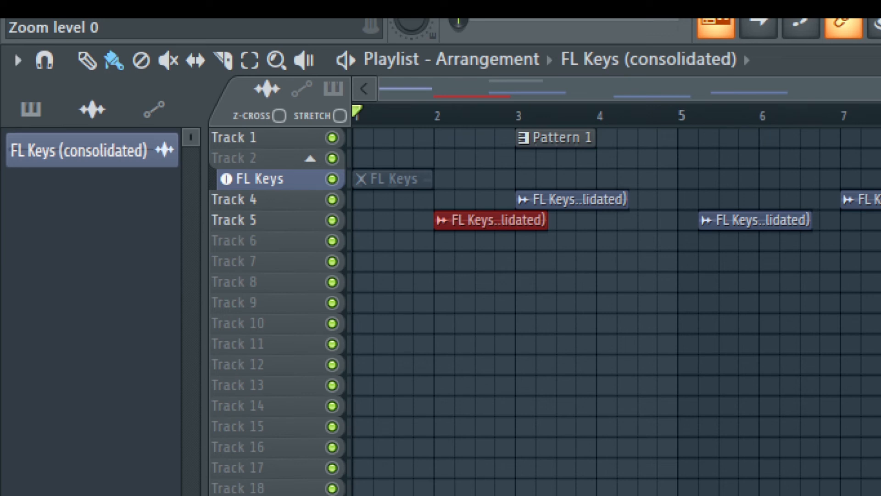
{"action": "scroll", "coordinate": [304, 168], "scroll_direction": "up", "scroll_amount": 5}
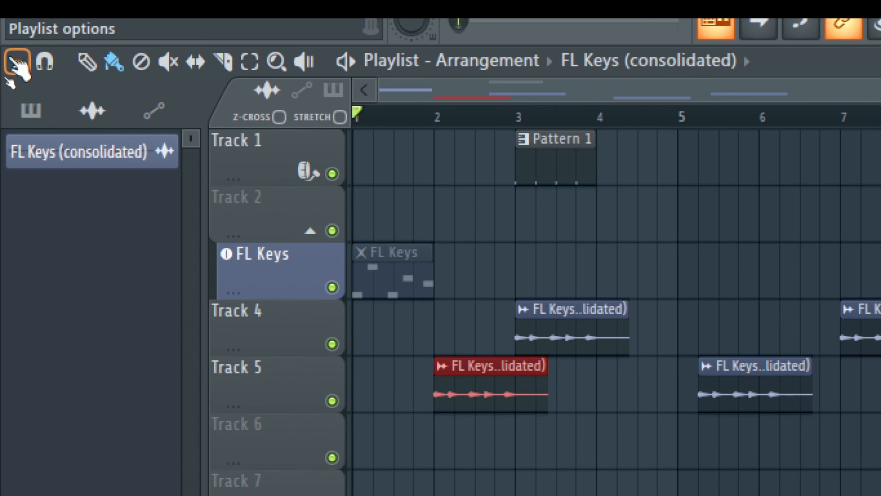
Step: Examine the playlist options, including the Edit commands for cutting, duplicating, shifting and making clips unique
{"action": "left_click", "coordinate": [14, 64]}
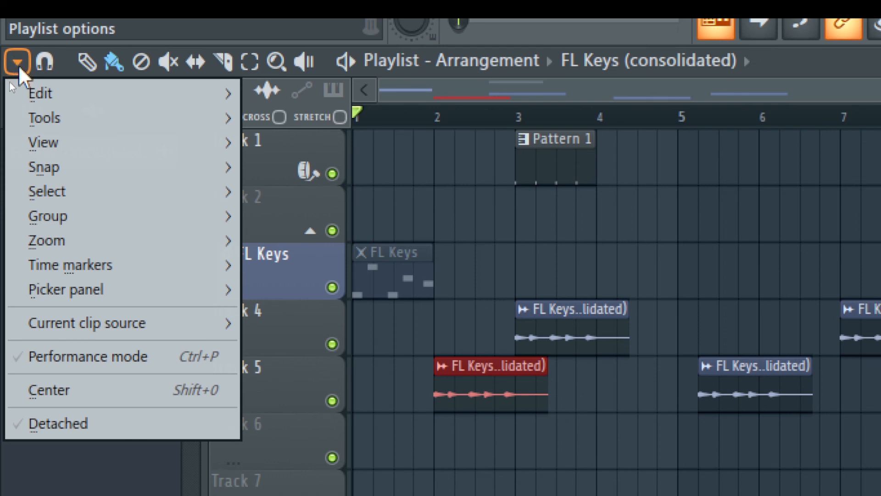
{"action": "mouse_move", "coordinate": [15, 92]}
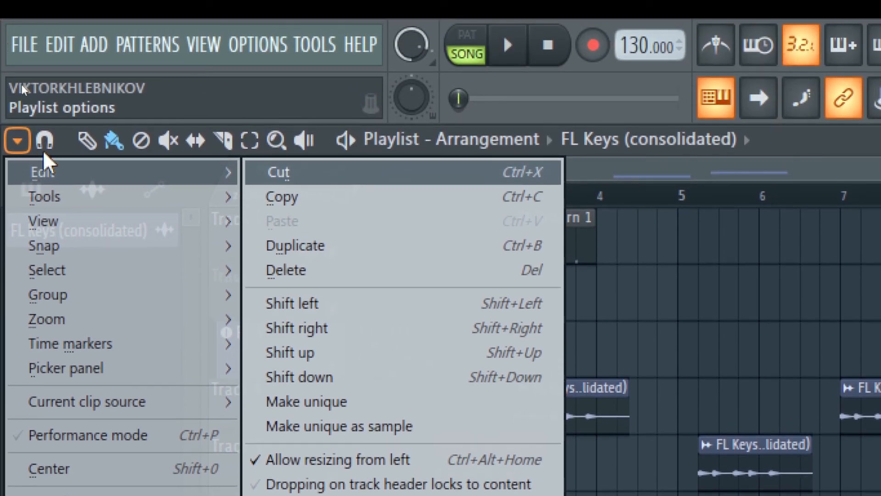
{"action": "mouse_move", "coordinate": [38, 194]}
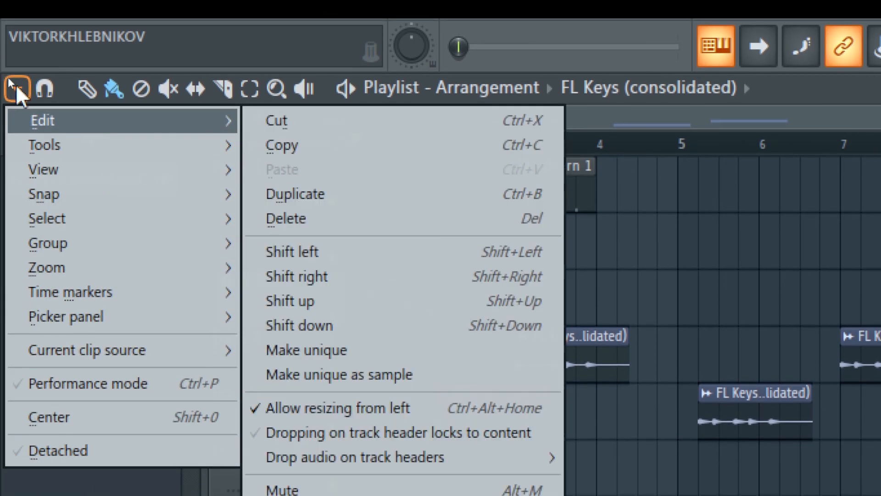
{"action": "left_click", "coordinate": [17, 87]}
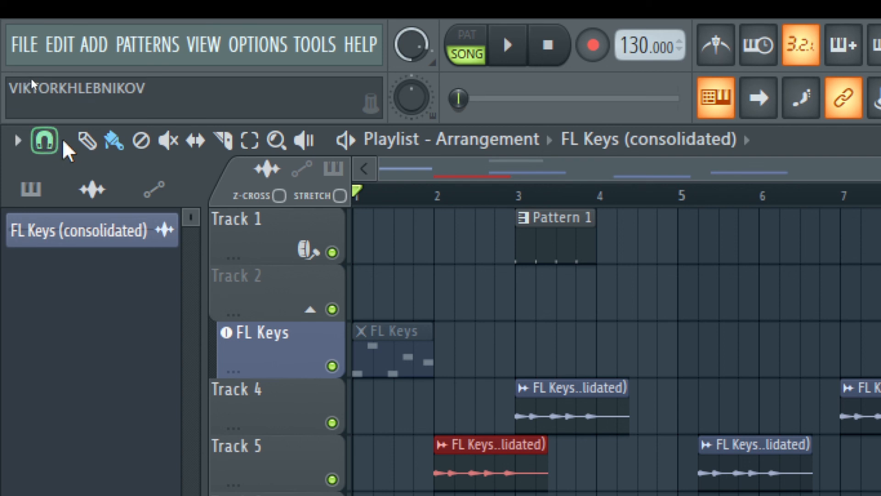
Step: Select the Draw tool for the playlist
{"action": "left_click", "coordinate": [91, 141]}
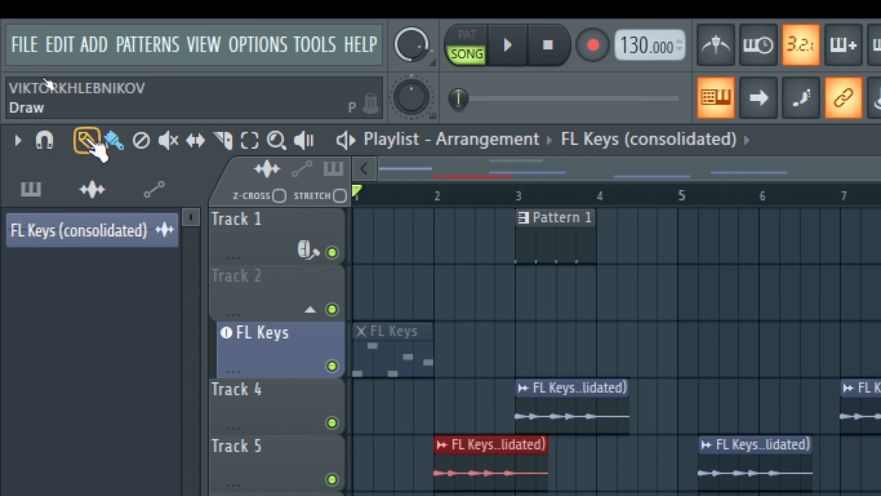